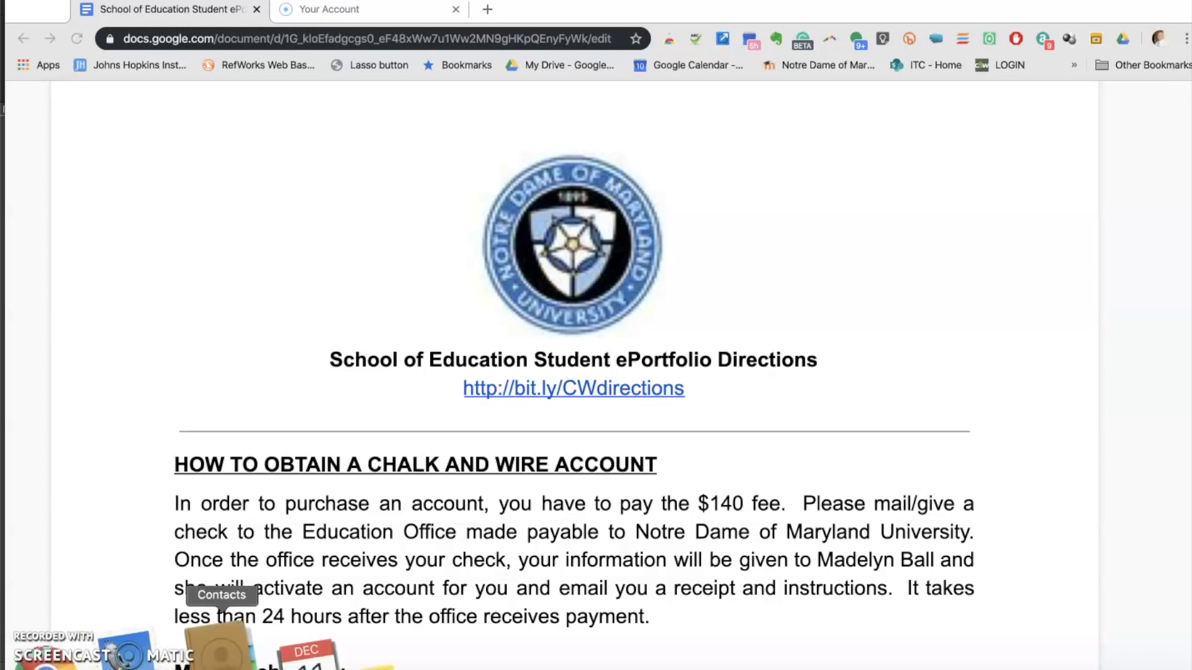
# Scroll the directions to 'Setting Up a New Student ePortfolio' and follow the Chalk & Wire login link
pyautogui.scroll(-15, 458, 478)
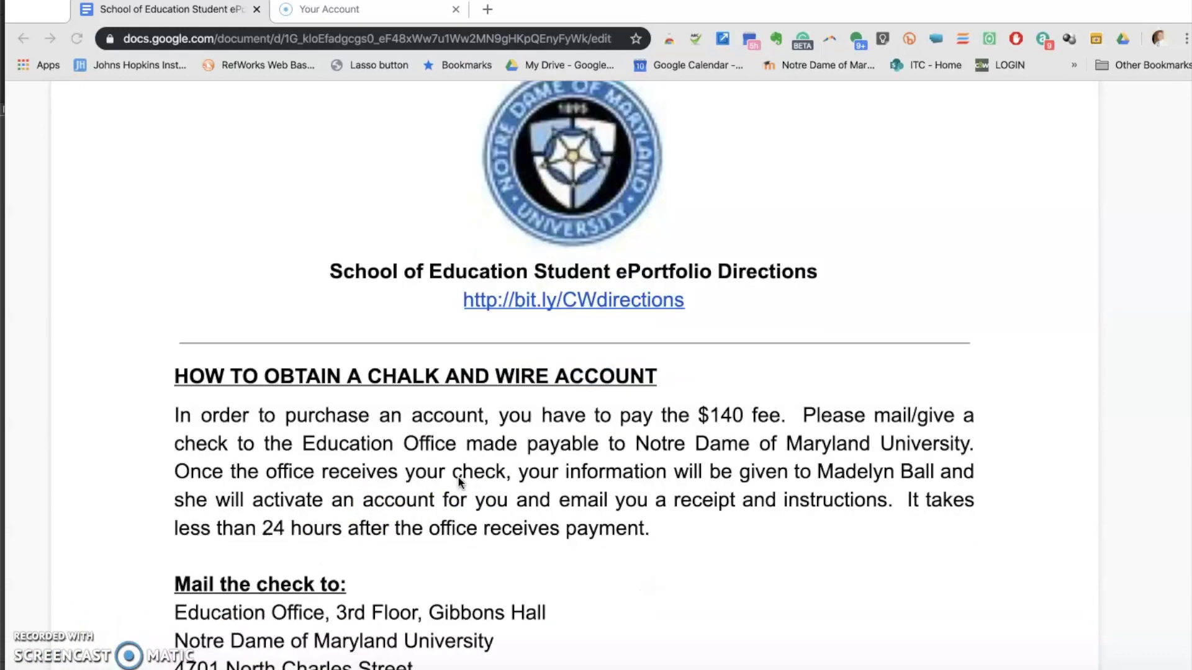
pyautogui.scroll(-1, 459, 483)
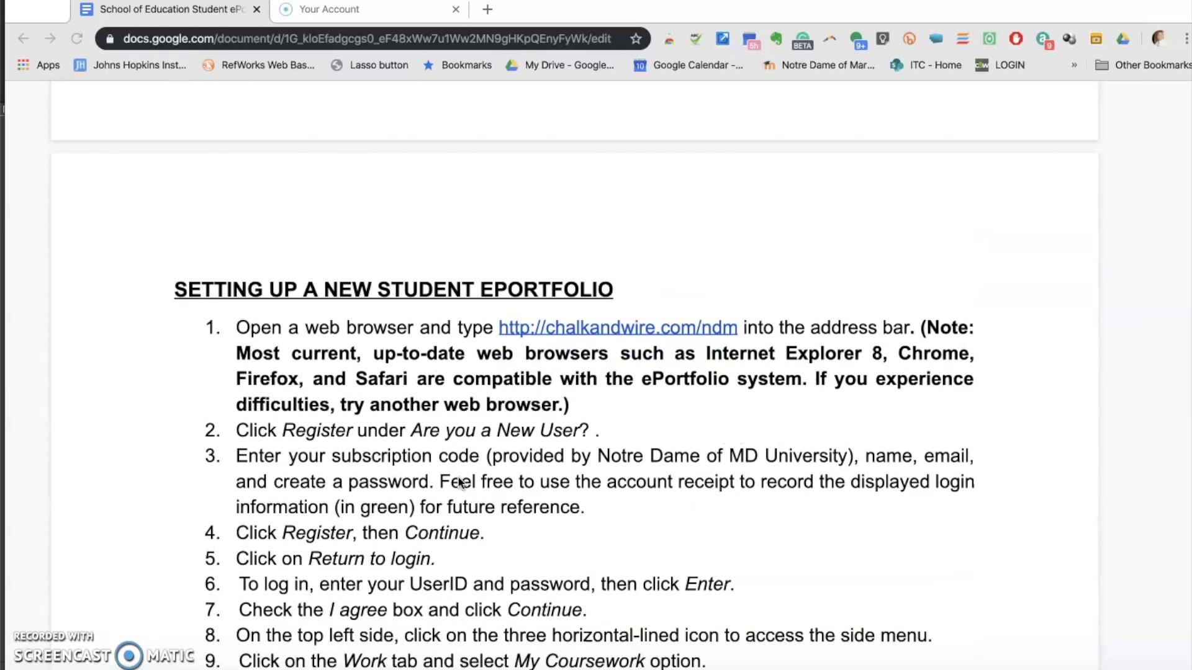
pyautogui.click(619, 336)
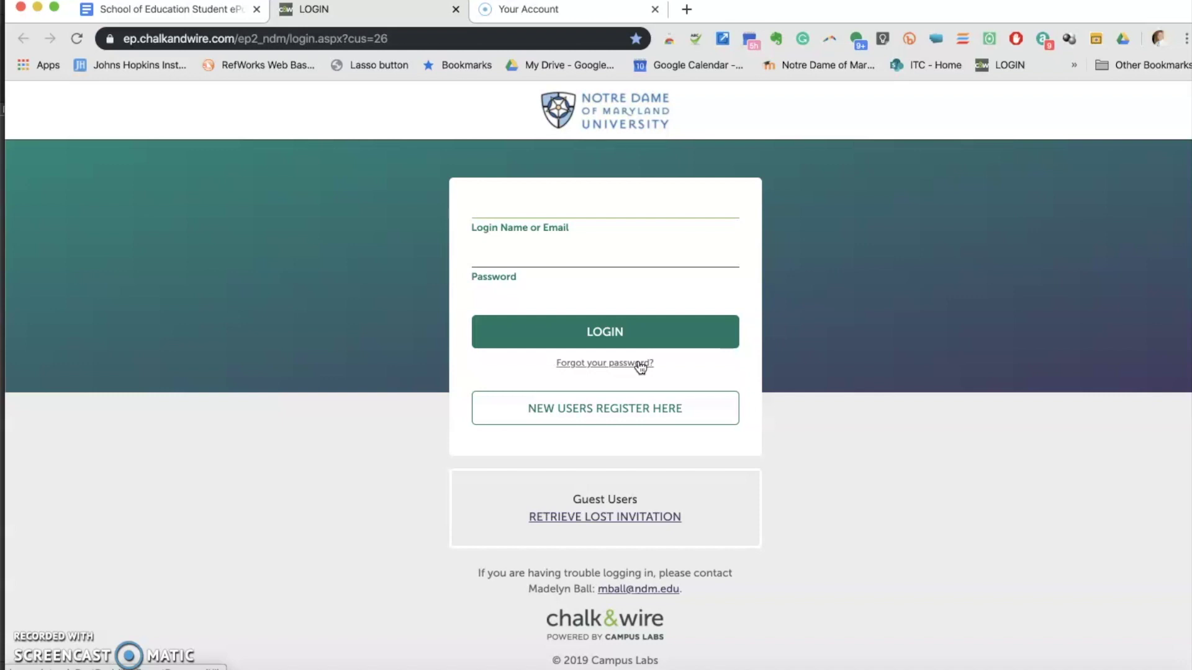
# Go to the chalkandwire.com/ndm login page and begin new-user registration
pyautogui.click(3, 478)
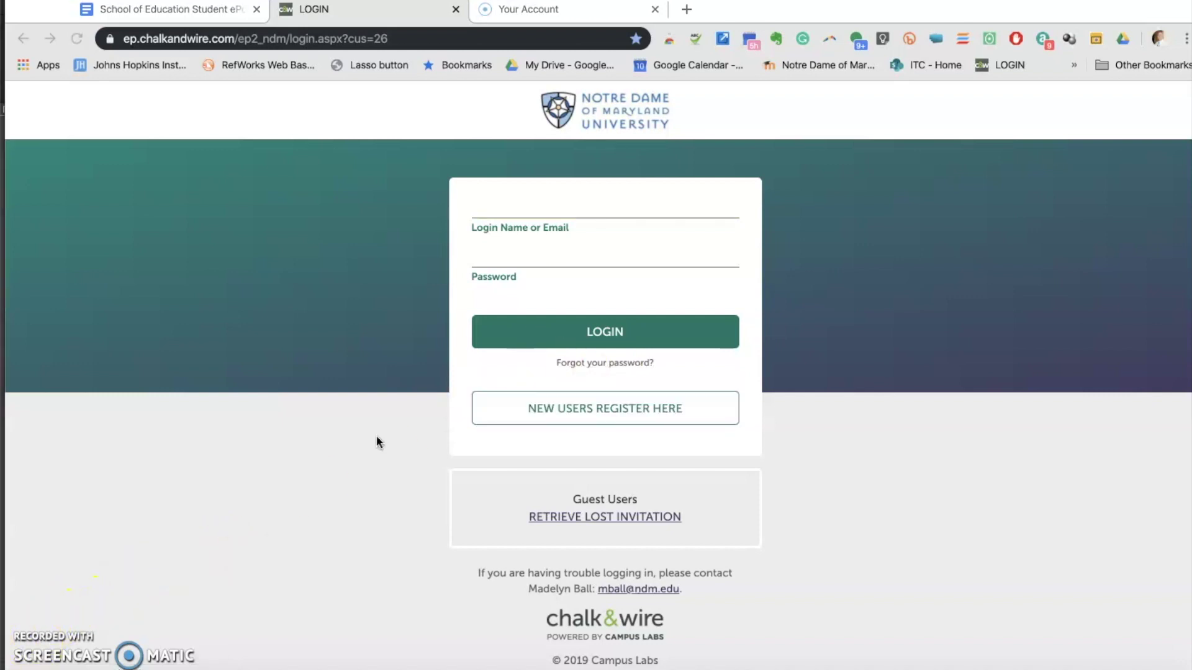
pyautogui.click(415, 392)
pyautogui.click(576, 404)
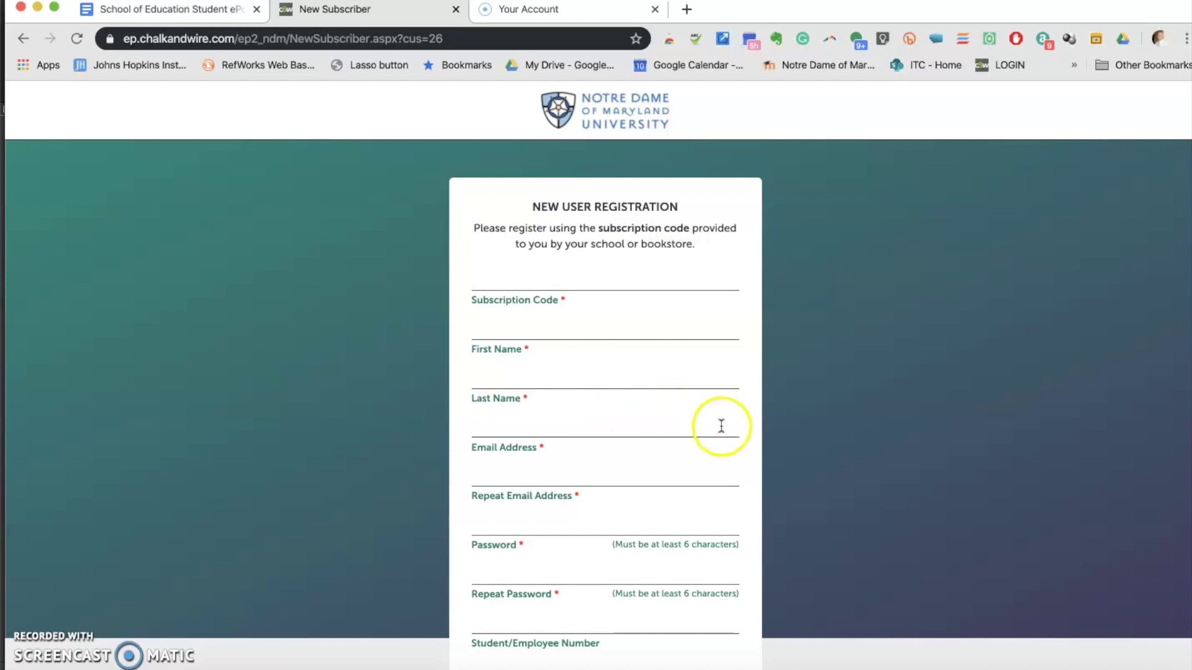
pyautogui.scroll(-2, 720, 425)
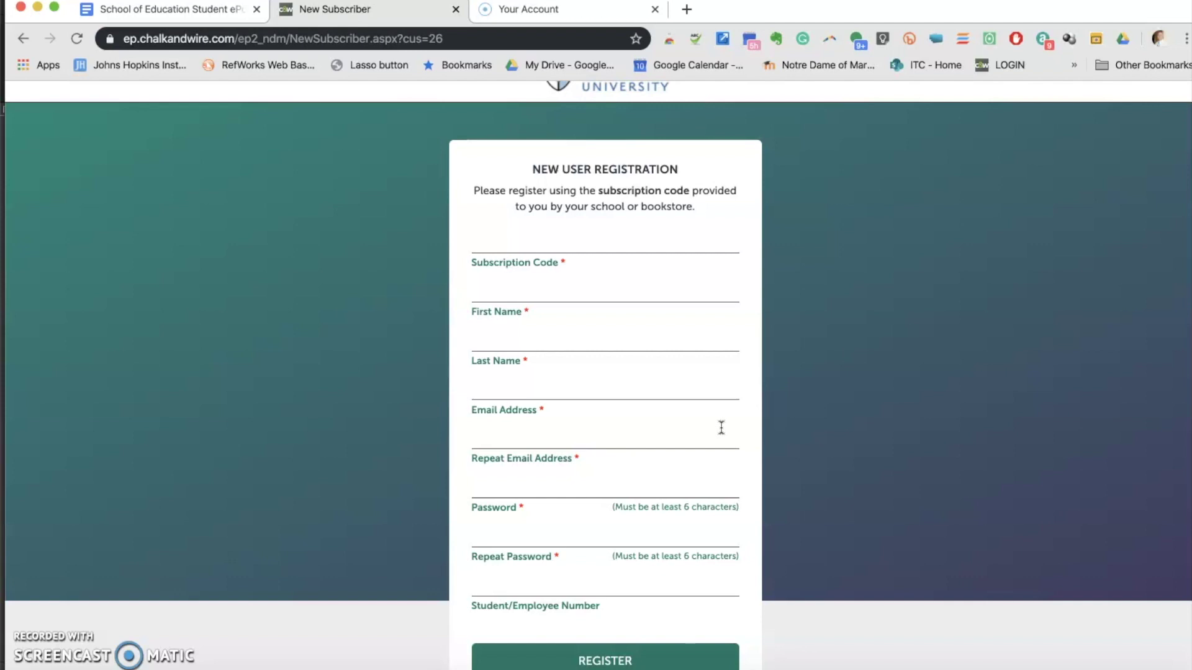
pyautogui.click(737, 439)
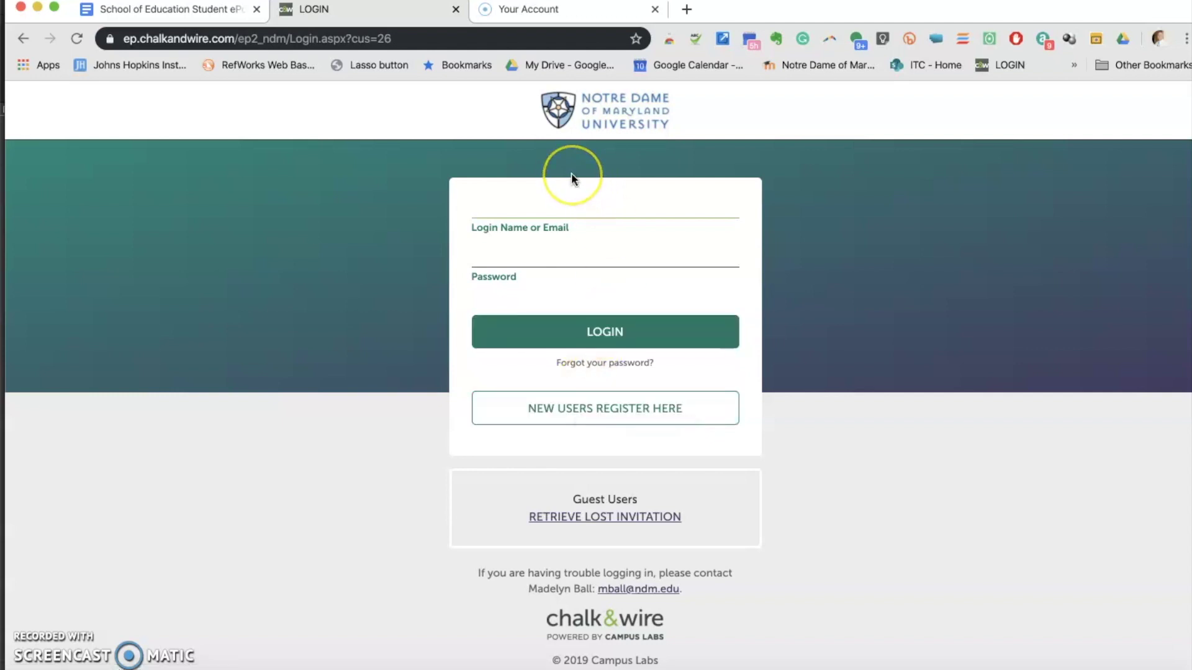
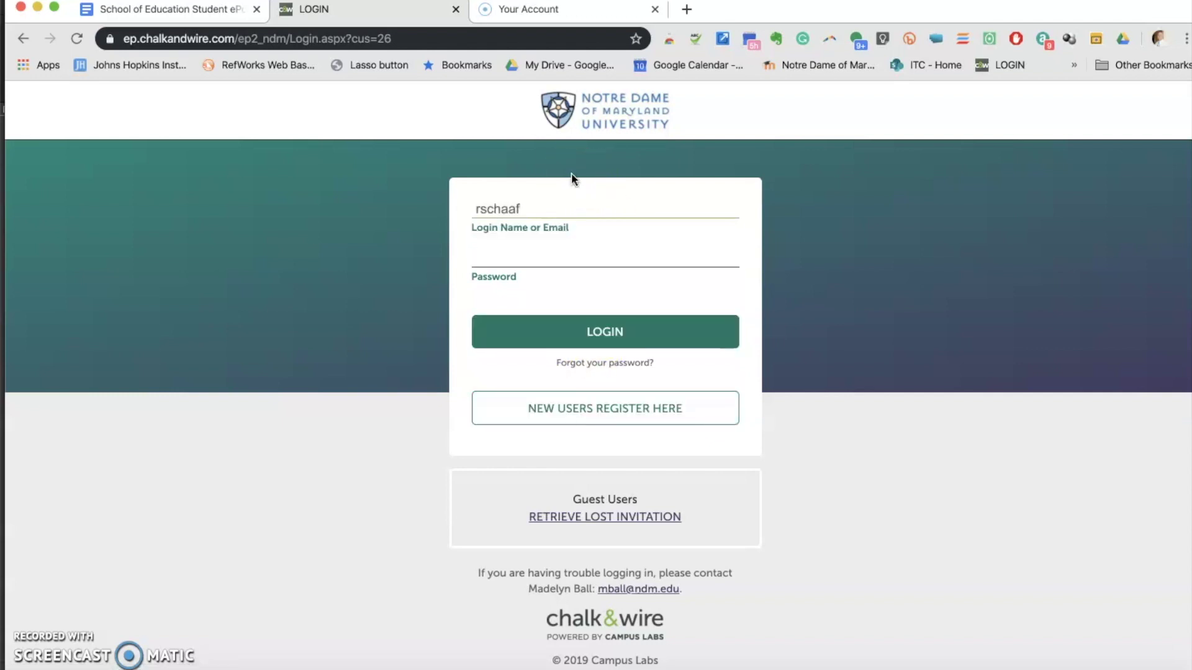
# Log in to Chalk & Wire with the account's login name and password to reach the Dashboard
pyautogui.press('Tab')
pyautogui.write('*******')
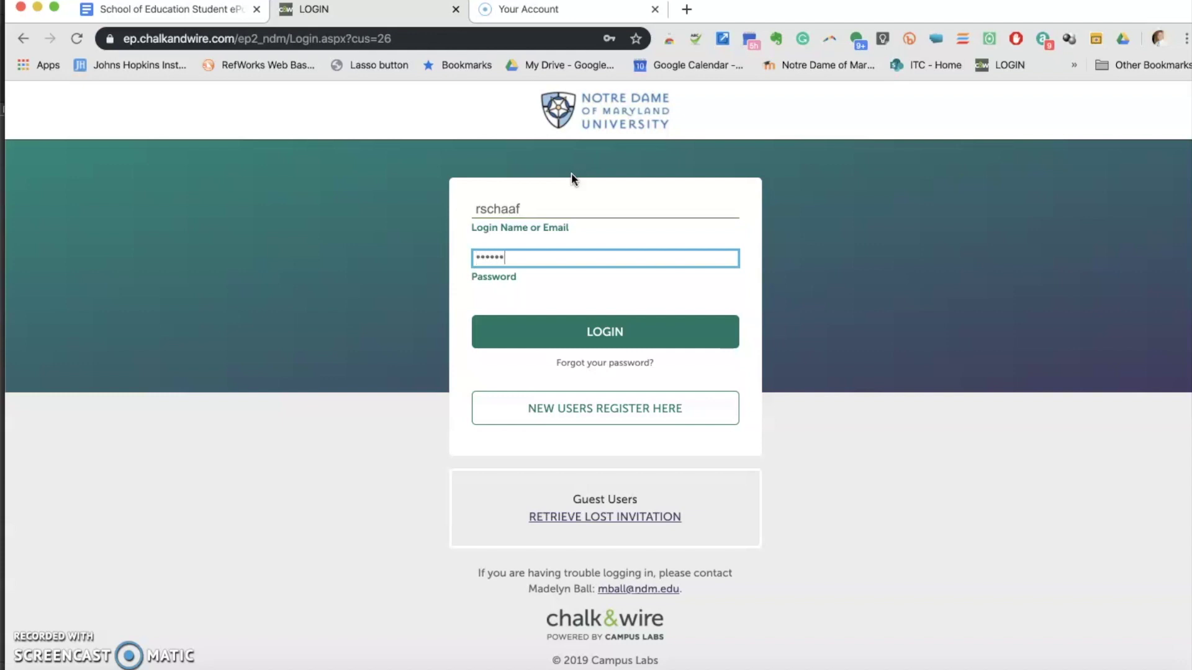
pyautogui.write('**')
pyautogui.click(604, 329)
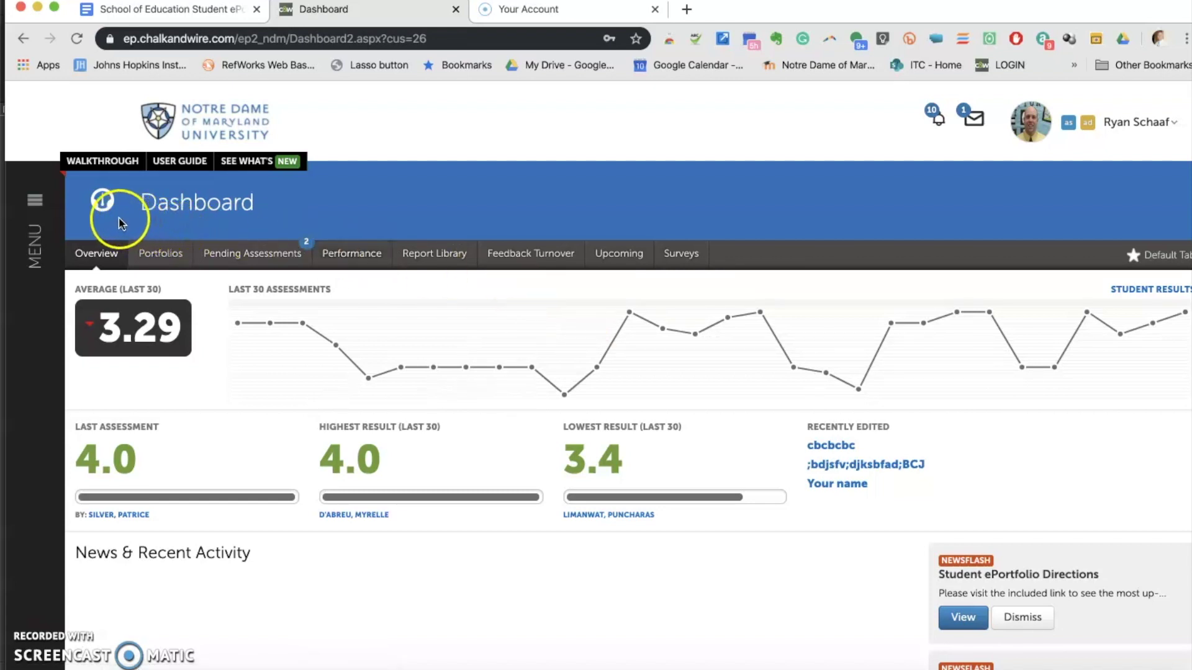
pyautogui.click(38, 239)
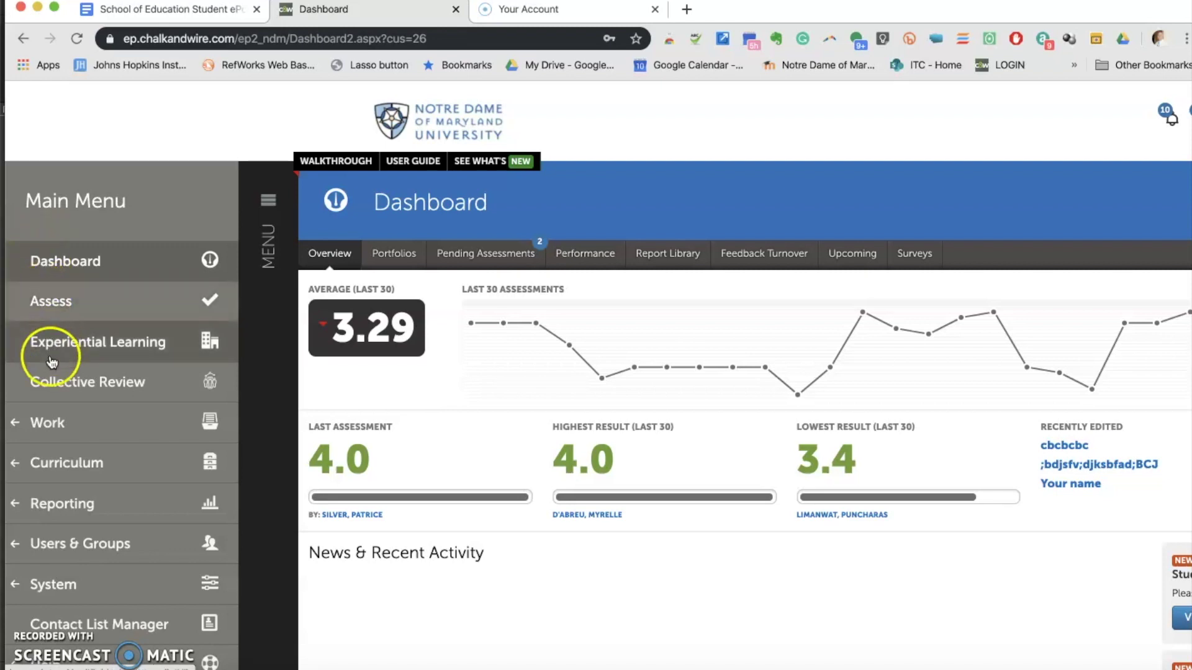
# Navigate through Work to the My Coursework page listing existing portfolios
pyautogui.click(67, 420)
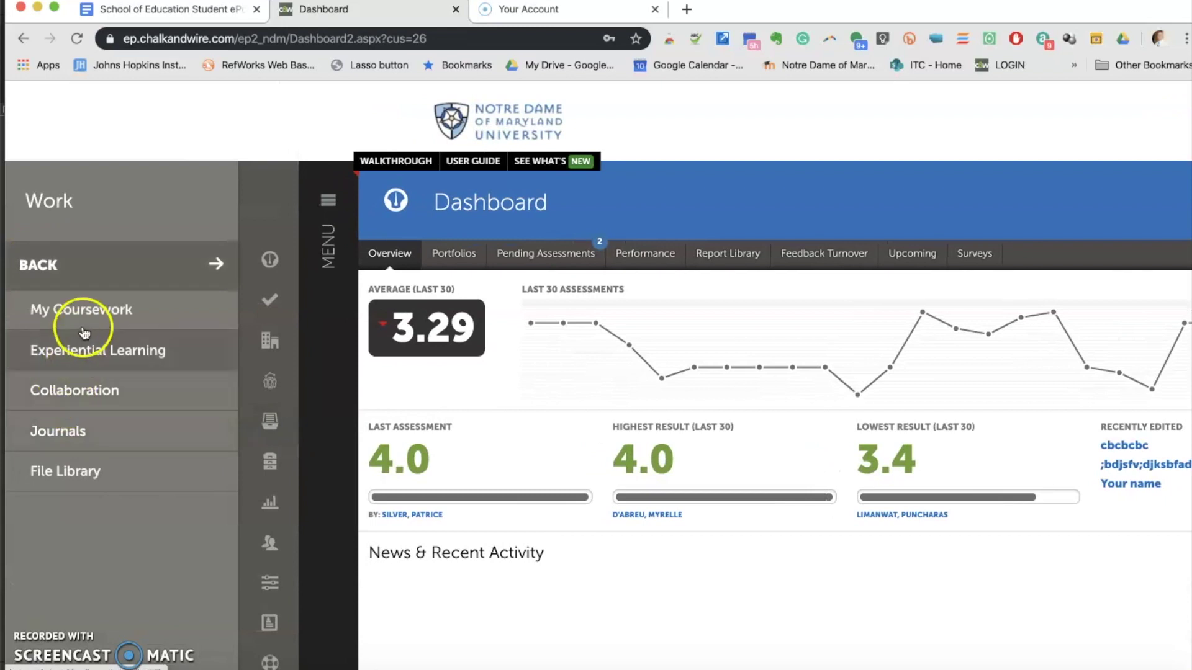
pyautogui.click(86, 319)
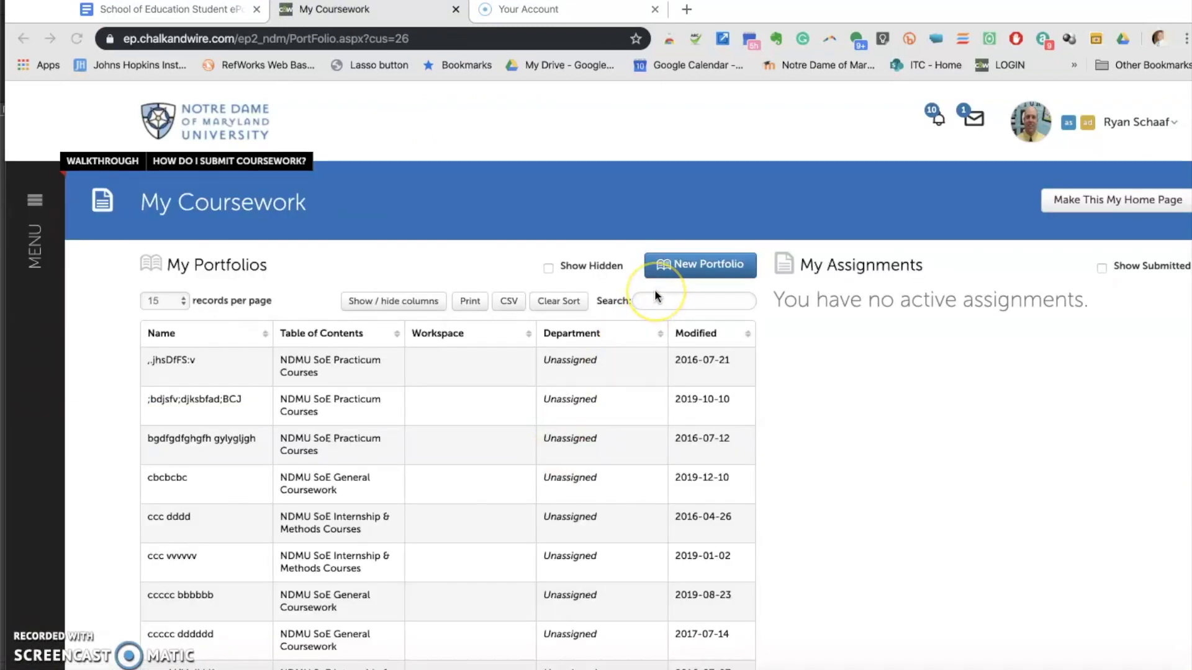
pyautogui.click(699, 261)
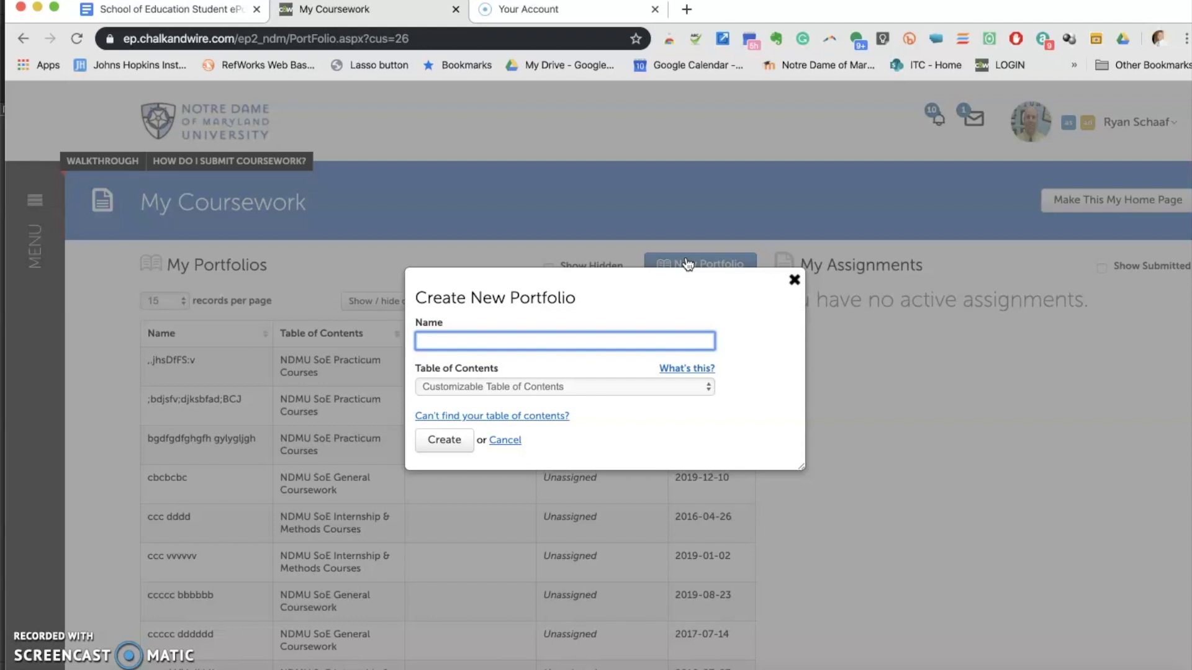
# Create a portfolio named 'Daffy Duck' using the NDMU SoE General Coursework table of contents
pyautogui.click(675, 272)
pyautogui.write('Daffy Duck')
pyautogui.click(673, 387)
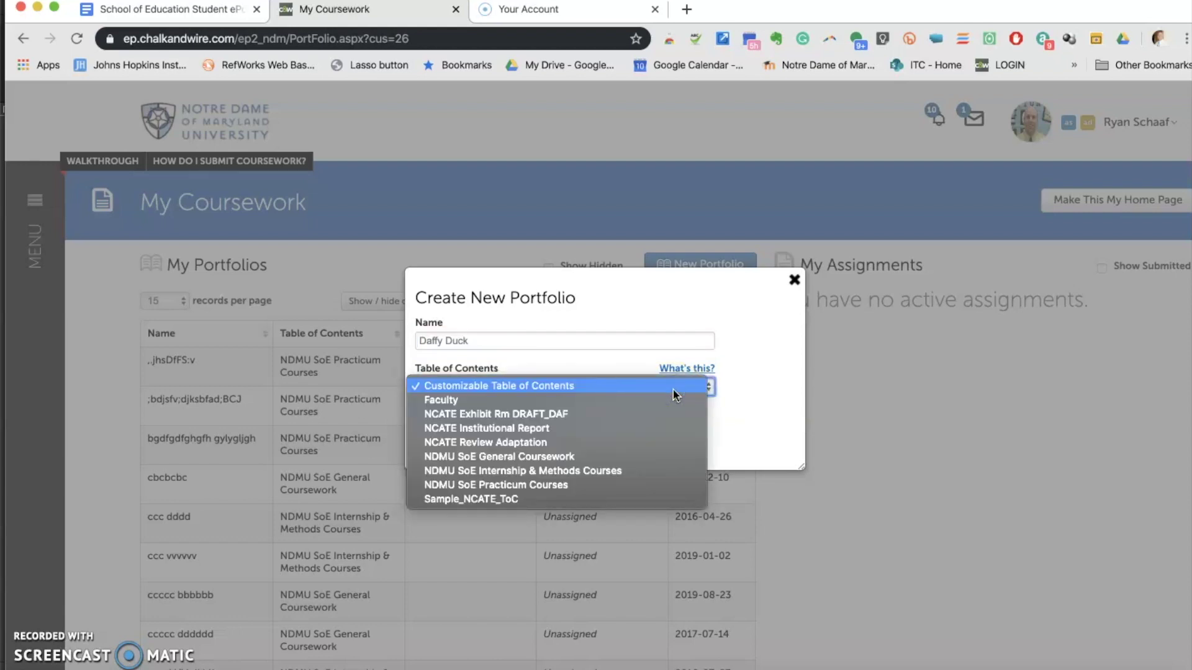
pyautogui.click(598, 456)
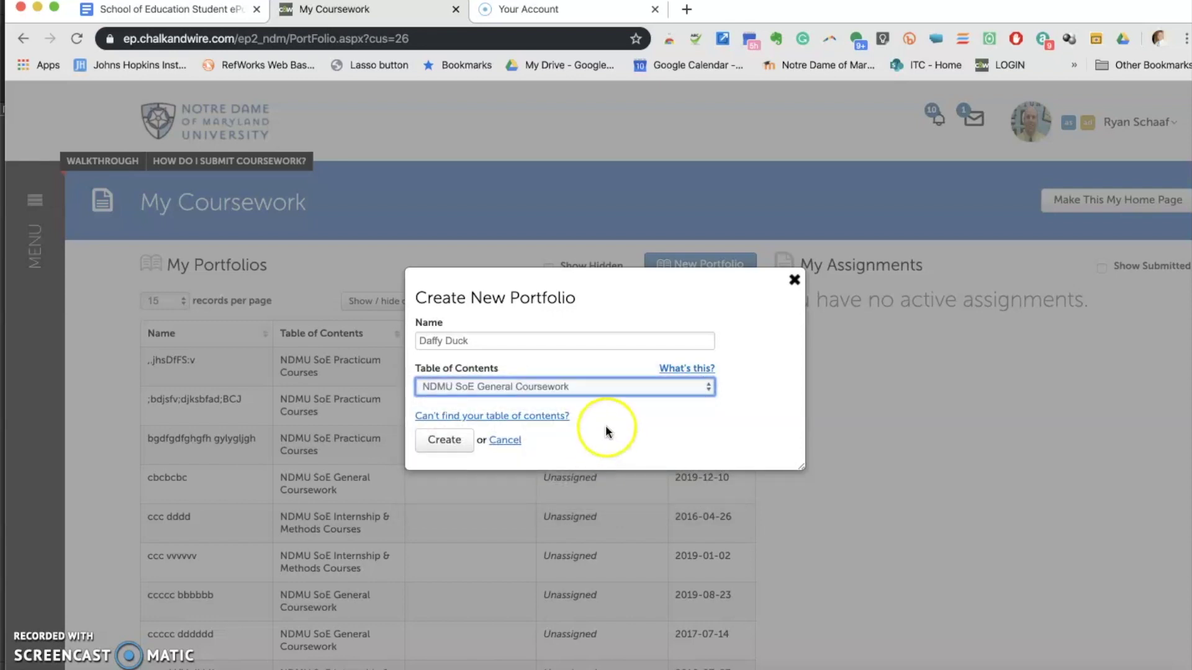
pyautogui.click(453, 441)
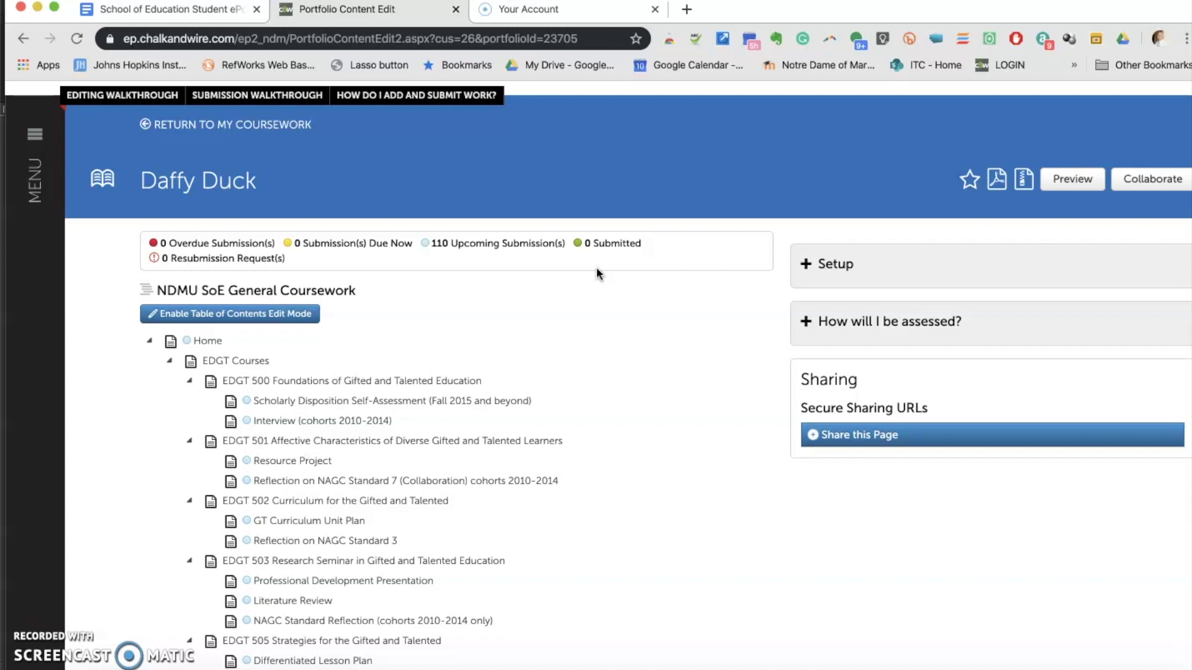
# Scroll the new portfolio's contents down to the EDU 556 Tech for Instruction & Mgmt section
pyautogui.click(515, 320)
pyautogui.scroll(-2, 457, 464)
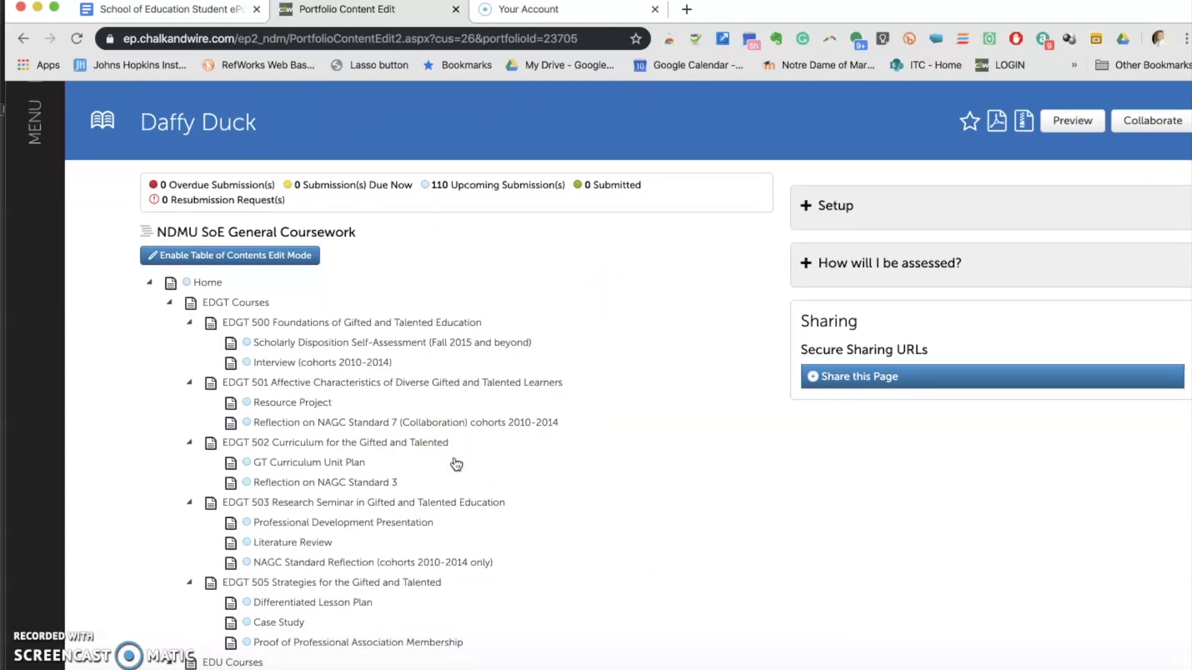
pyautogui.scroll(-3, 456, 465)
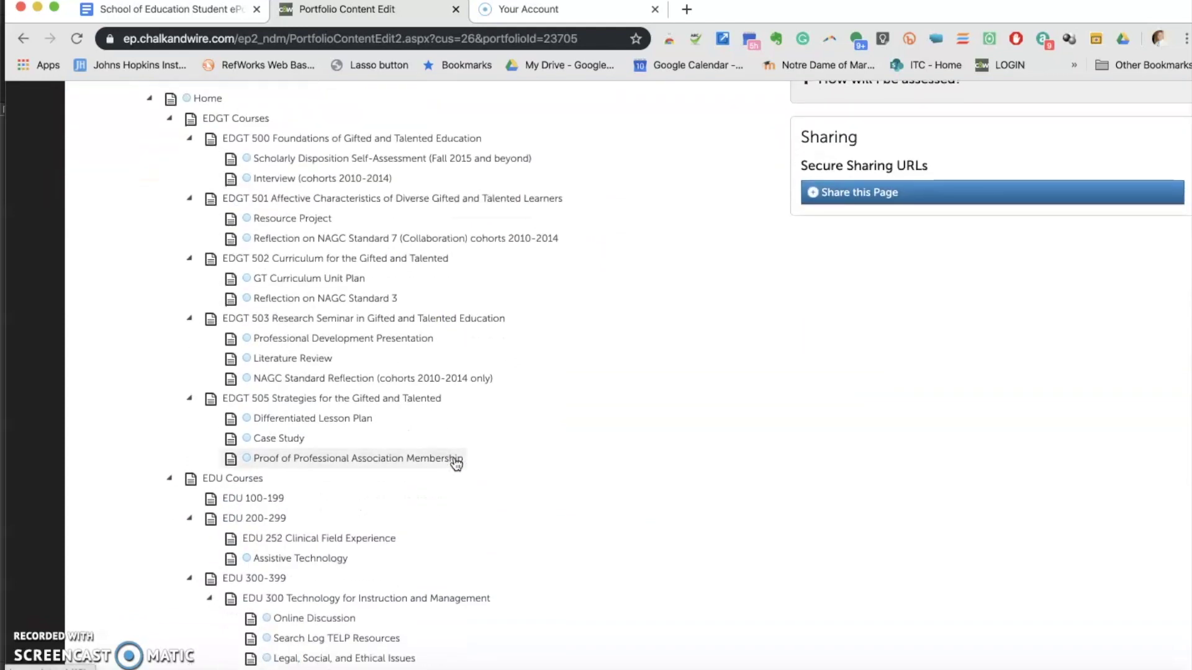
pyautogui.scroll(-3, 457, 464)
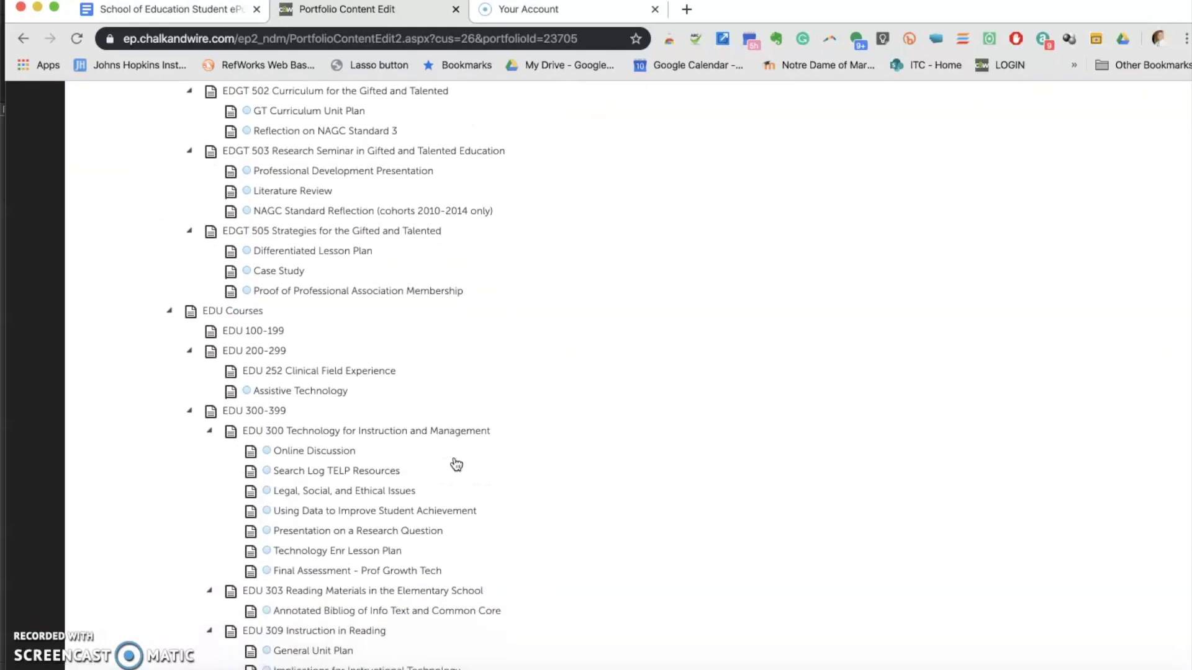
pyautogui.scroll(-1, 456, 464)
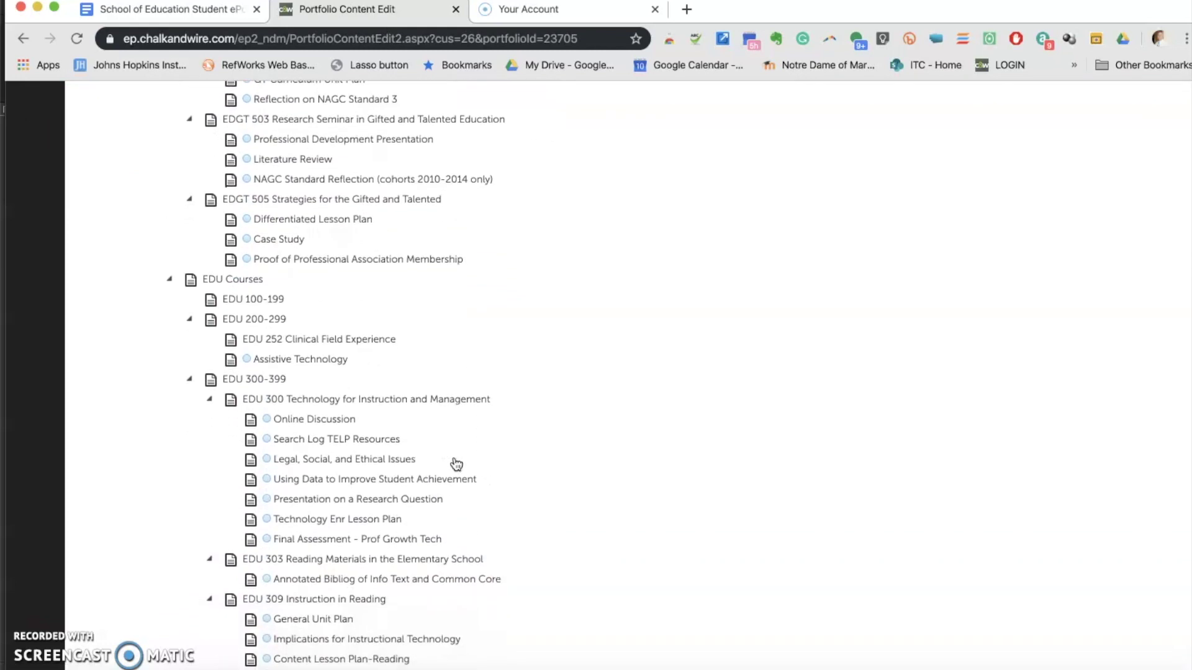
pyautogui.scroll(-1, 456, 464)
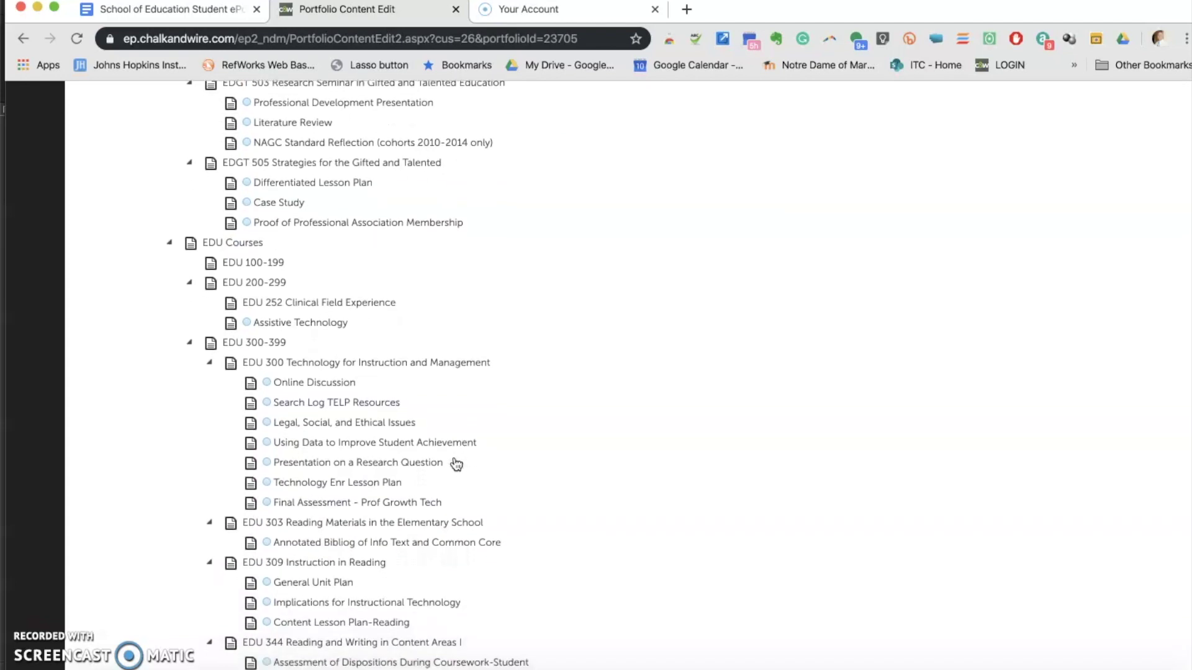
pyautogui.scroll(-1, 456, 464)
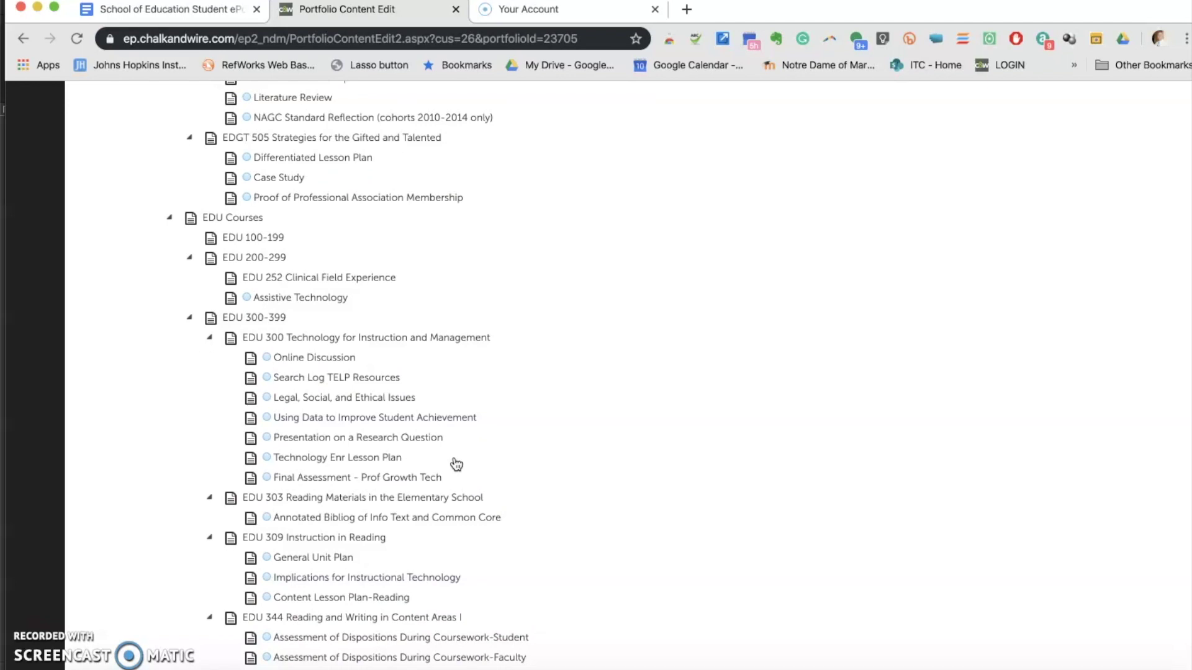
pyautogui.scroll(-10, 456, 464)
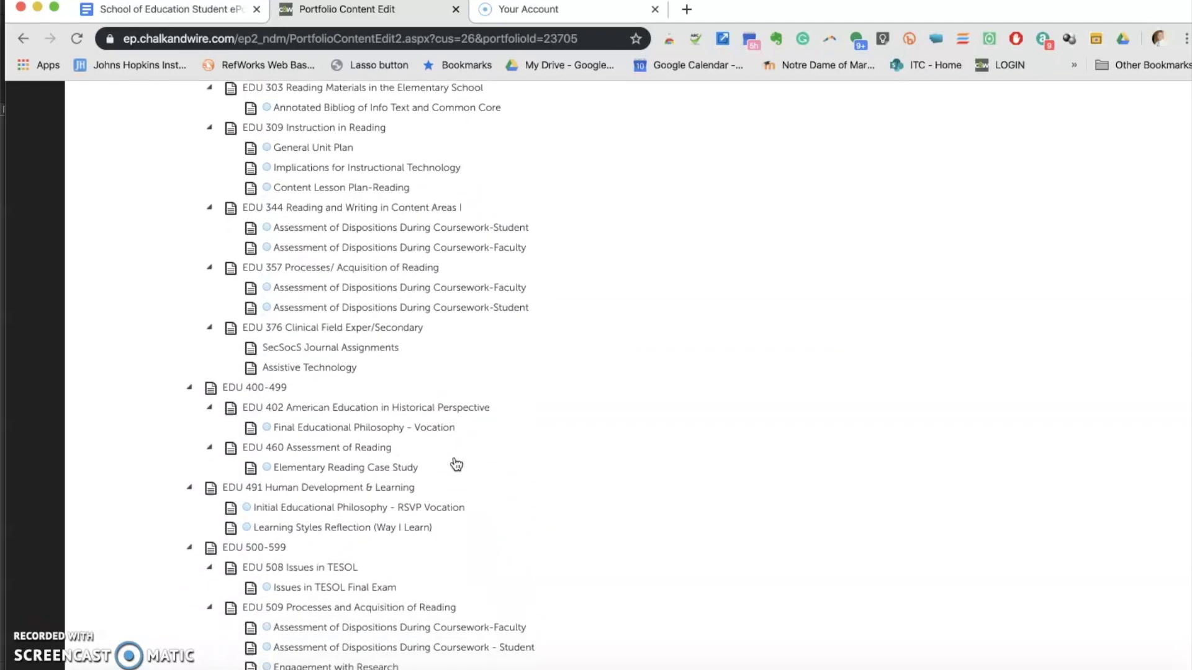
pyautogui.scroll(-11, 456, 464)
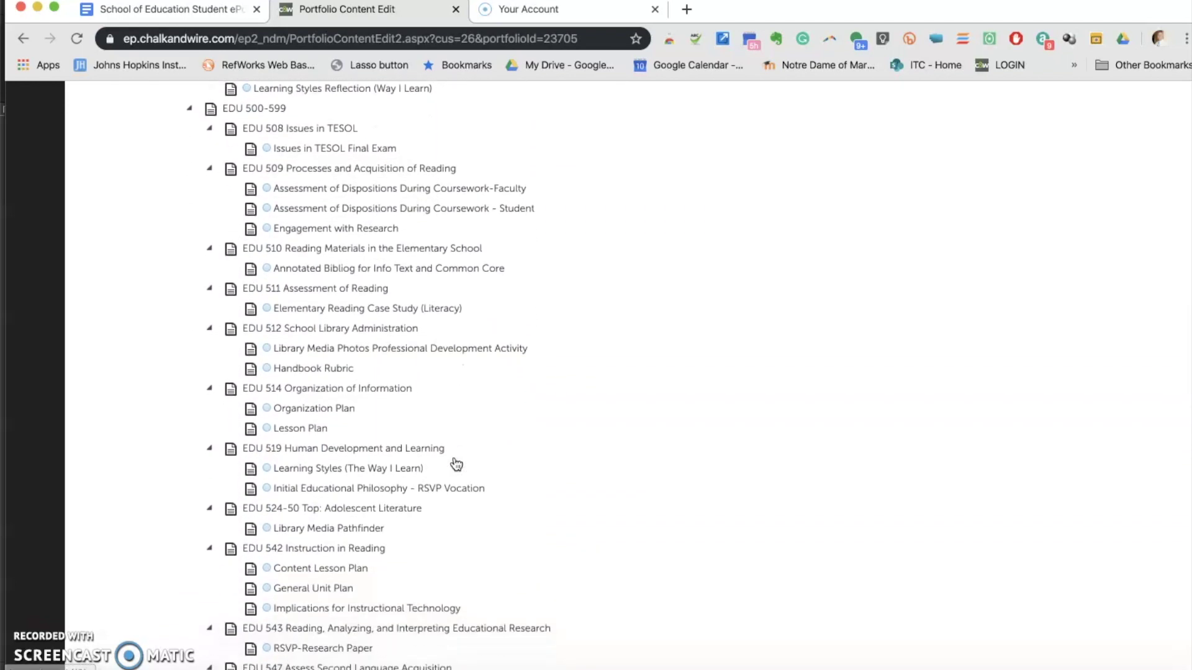
pyautogui.scroll(-8, 456, 464)
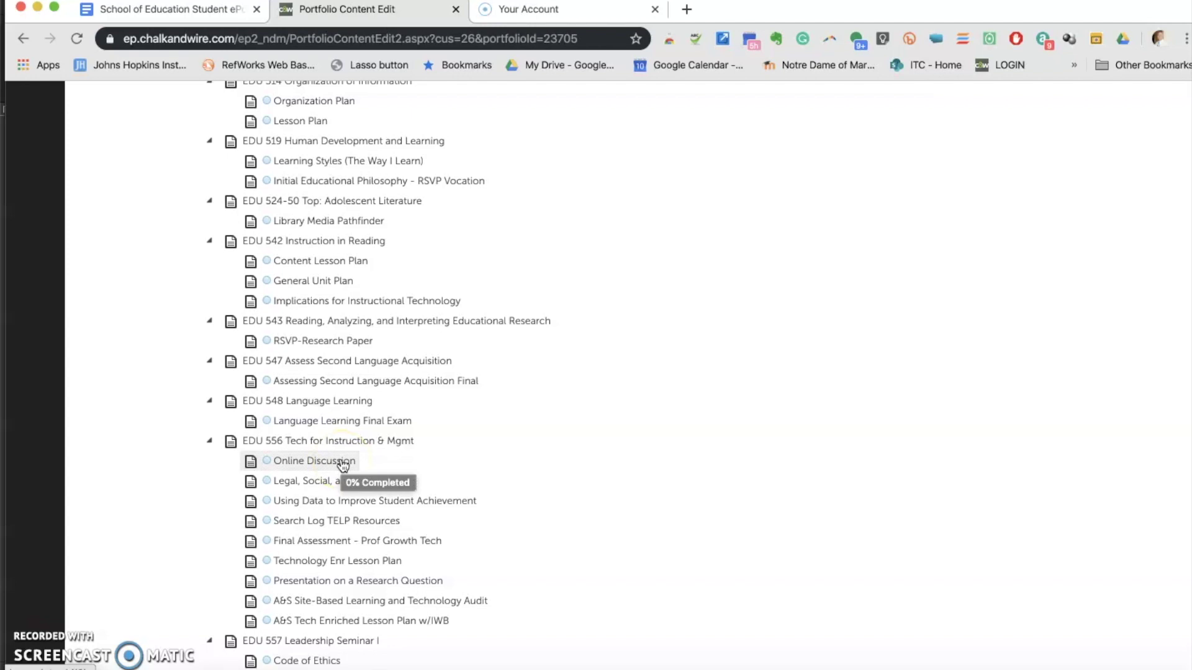
# Open the empty Online Discussion page under EDU 556 for editing
pyautogui.click(342, 462)
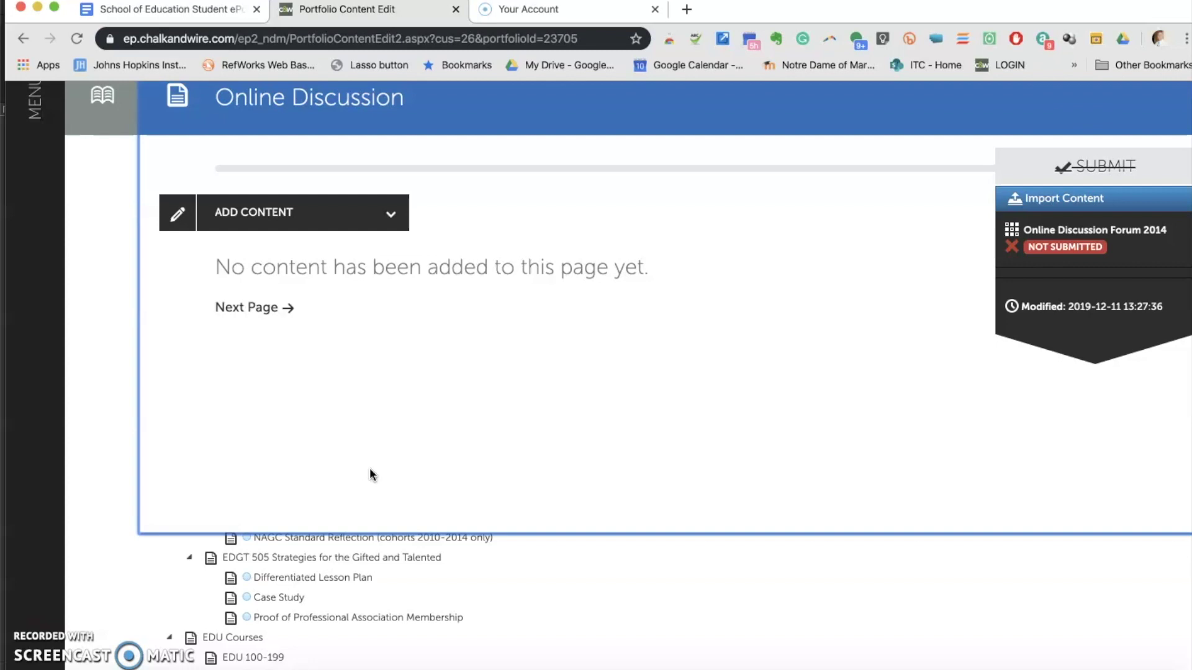
pyautogui.moveTo(1035, 174)
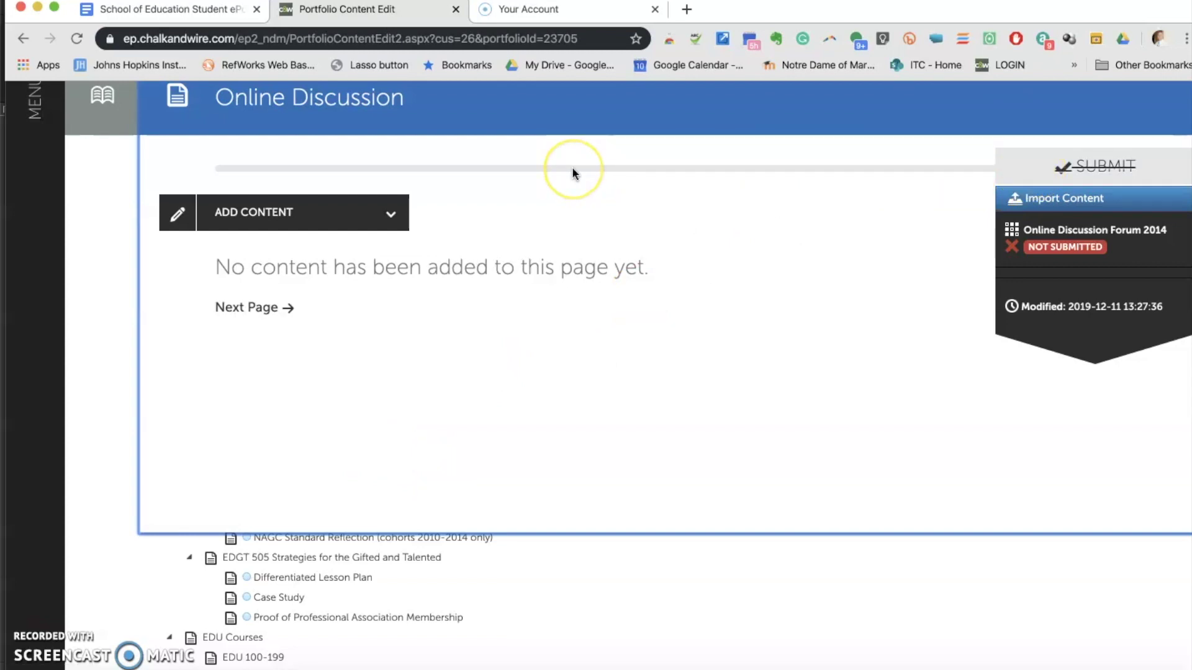
pyautogui.moveTo(572, 168)
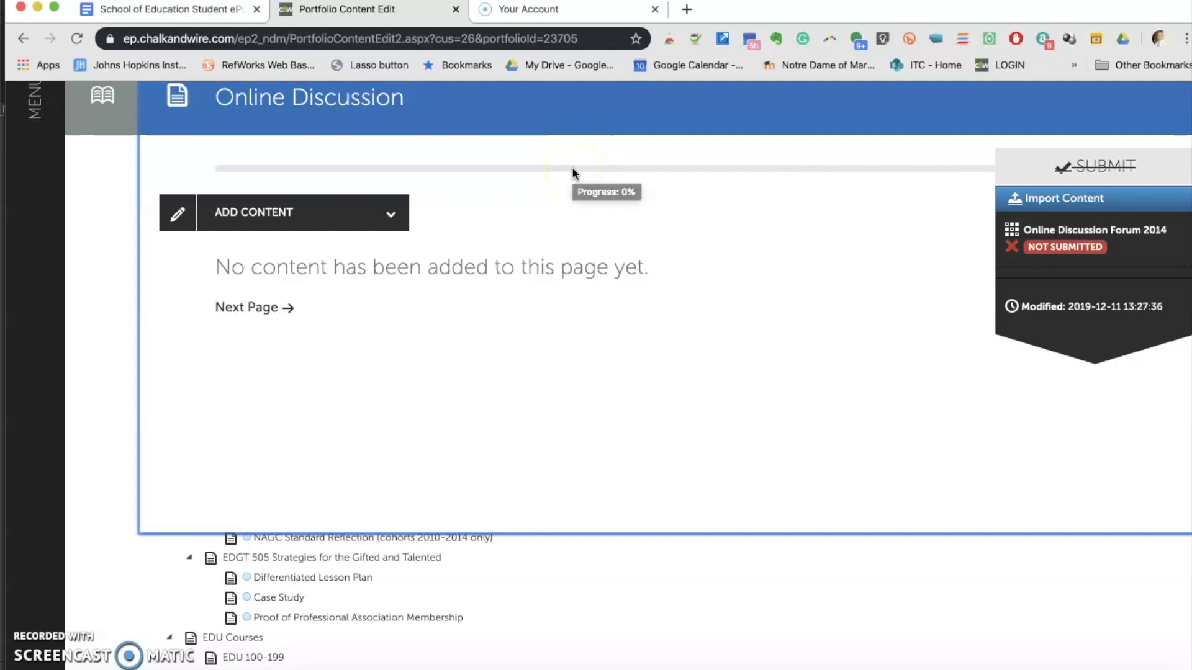
pyautogui.click(387, 214)
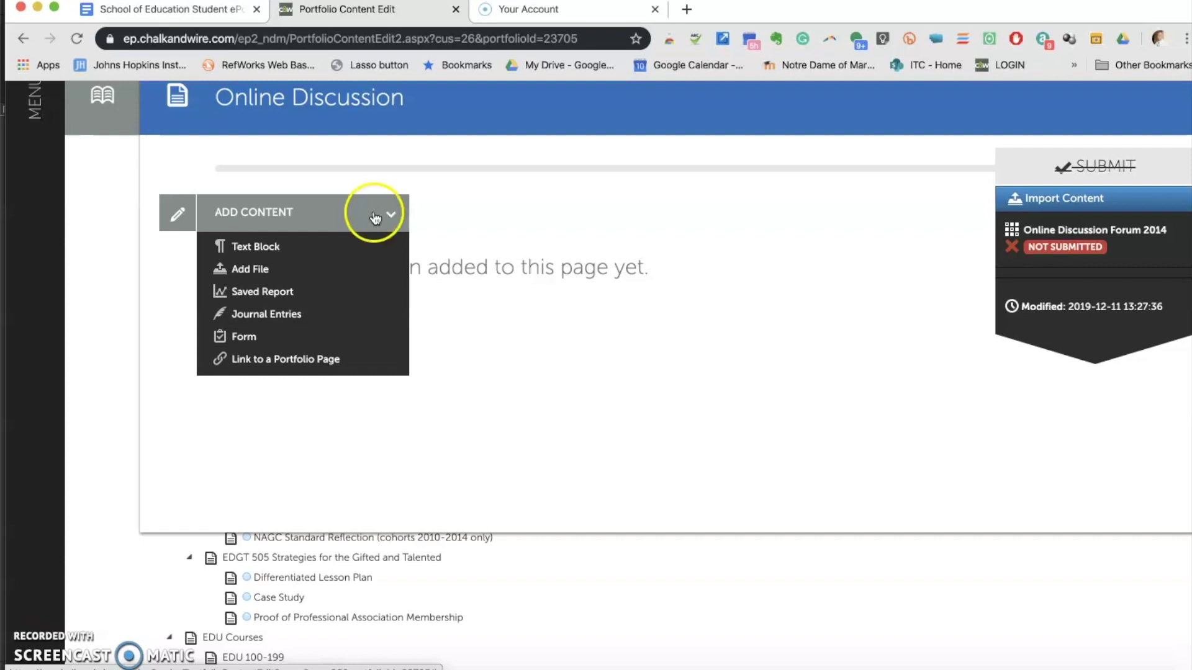
# Attach Script-2.docx from Downloads as a file on the Online Discussion page
pyautogui.click(276, 268)
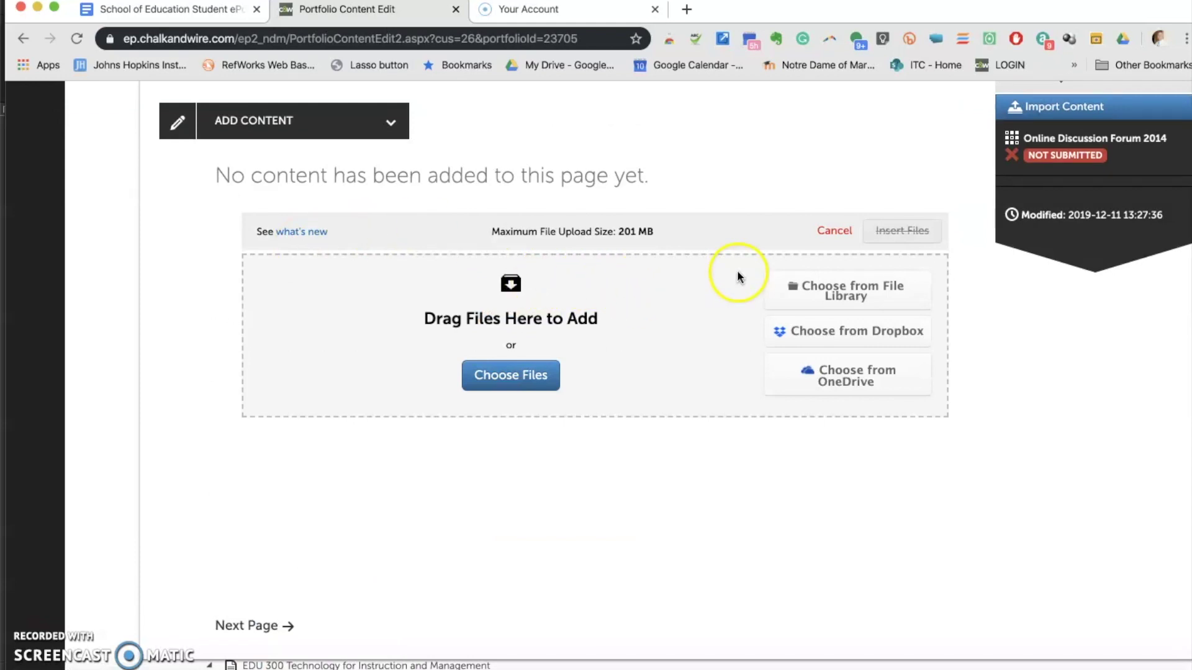
pyautogui.click(532, 375)
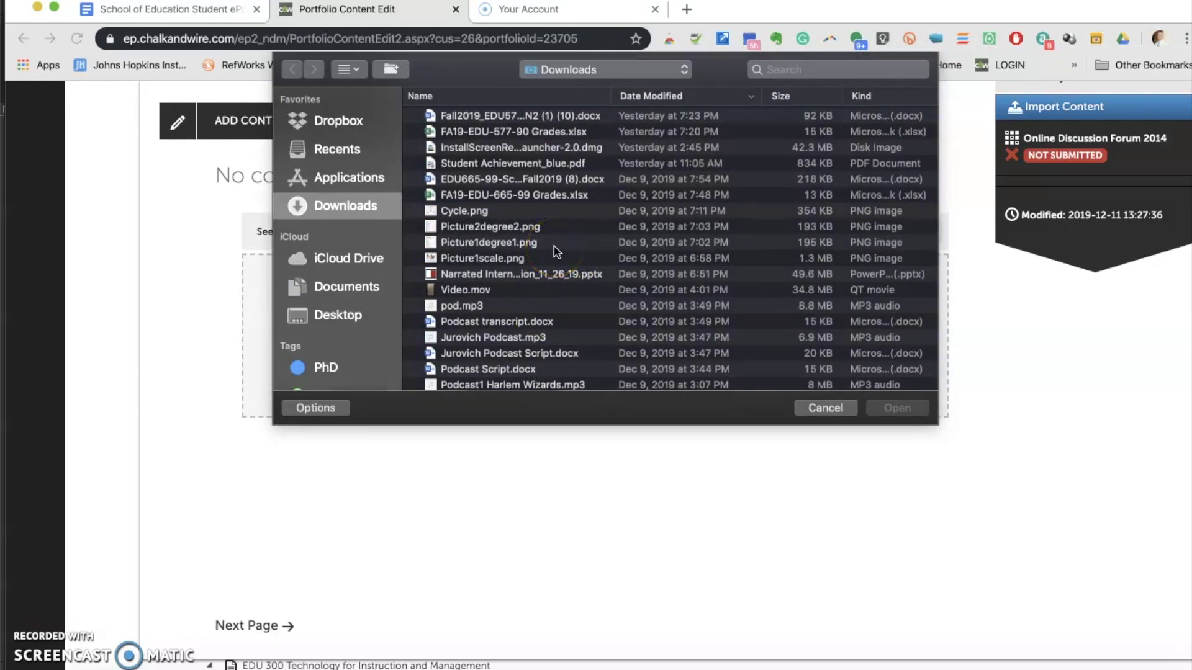
pyautogui.scroll(-2, 555, 251)
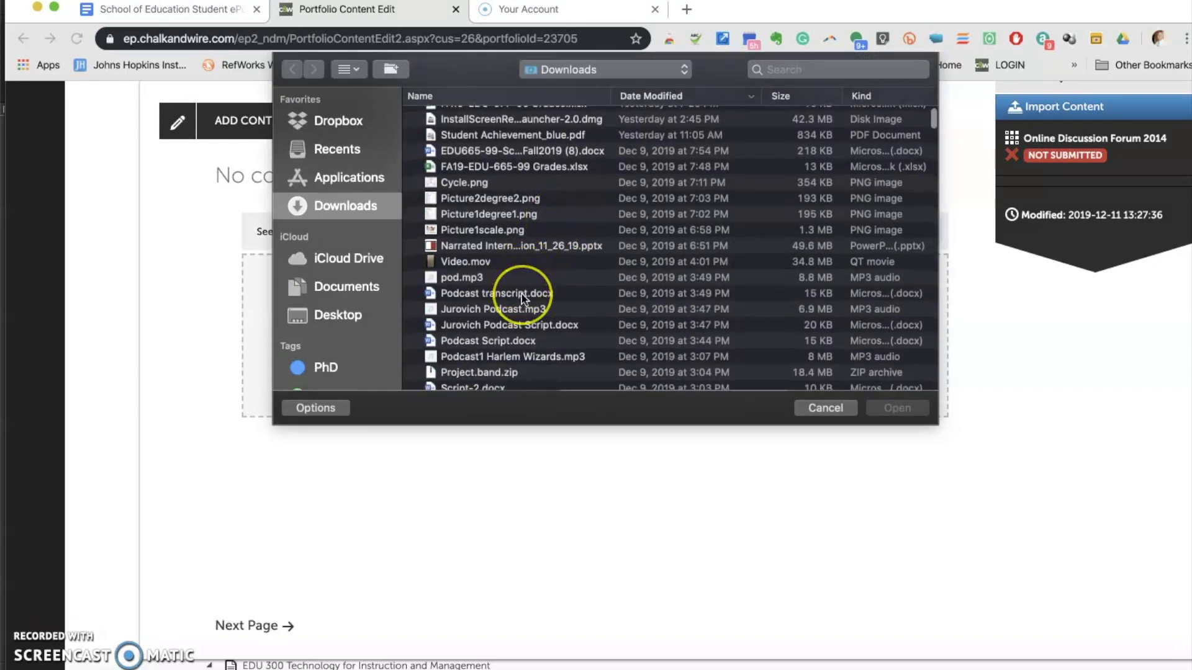
pyautogui.scroll(-3, 522, 298)
pyautogui.click(501, 342)
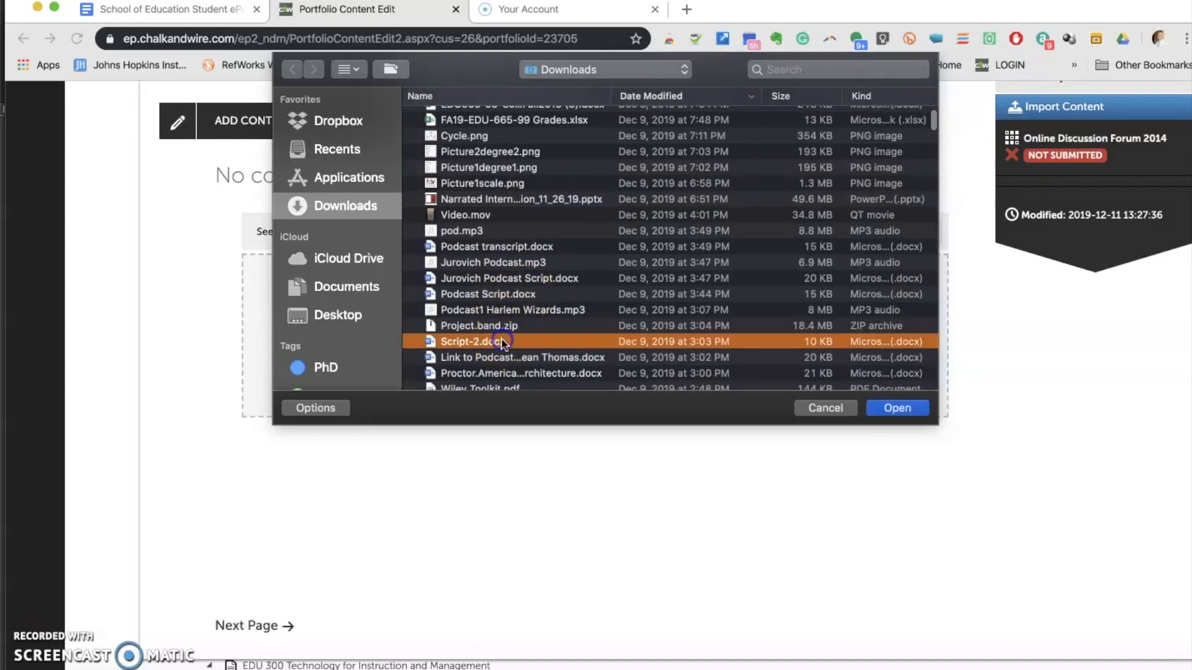
pyautogui.click(884, 409)
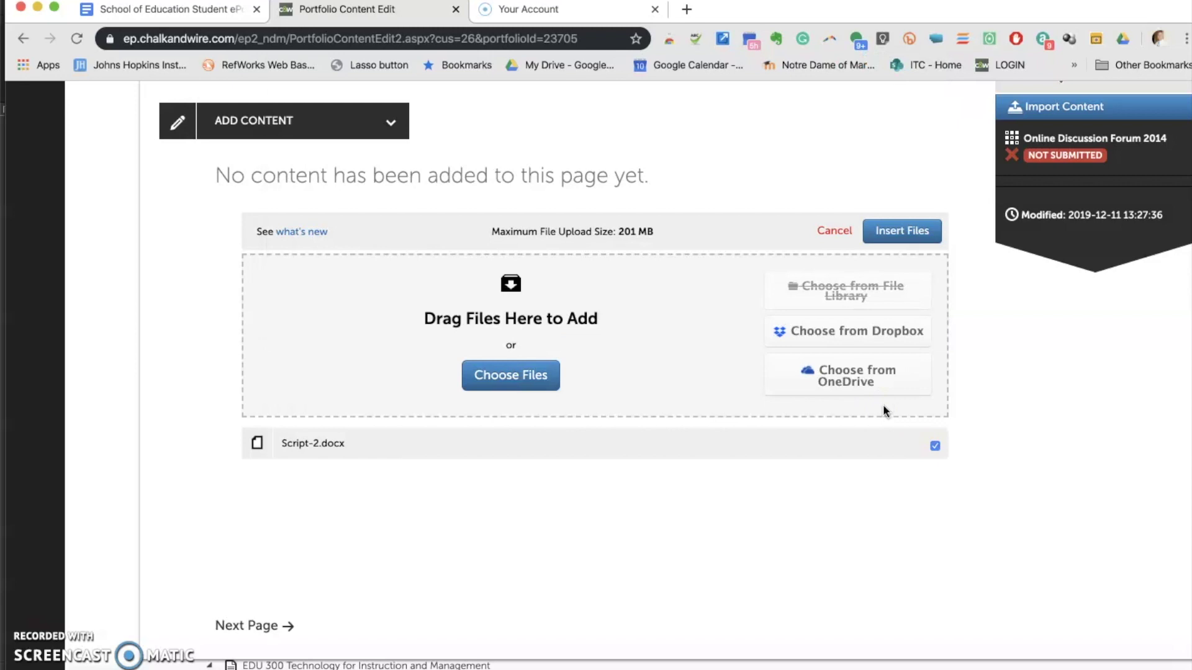
pyautogui.click(887, 241)
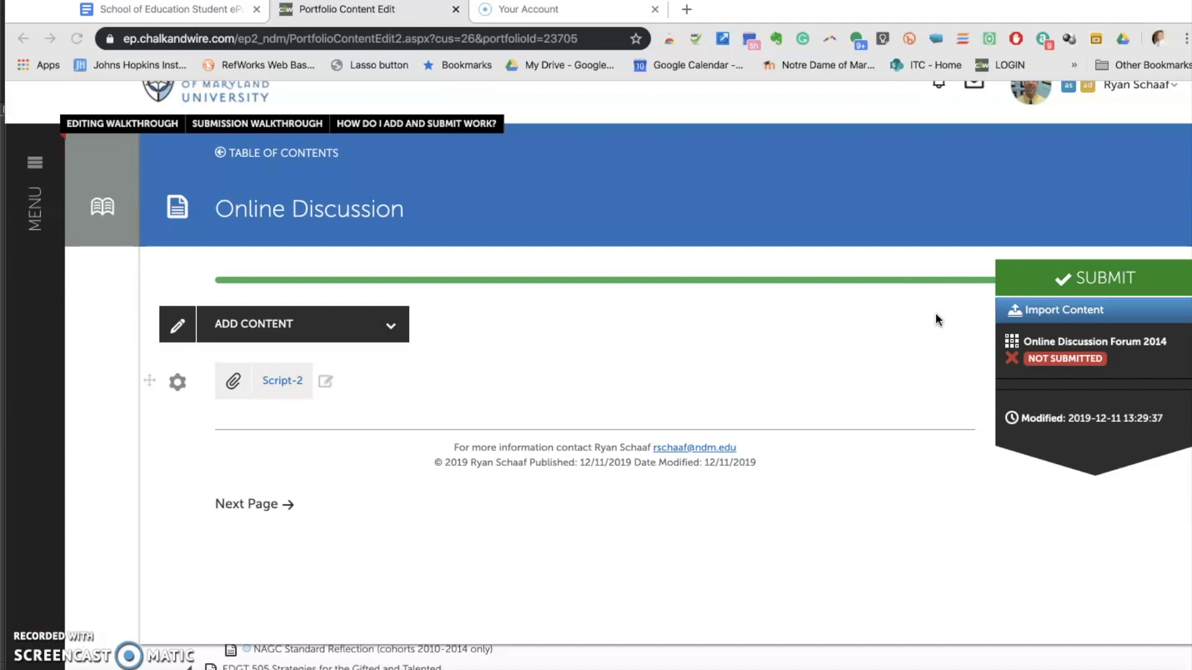
# Submit Online Discussion Forum 2014 to the assessor found by surname search, then dismiss the confirmation
pyautogui.click(1030, 279)
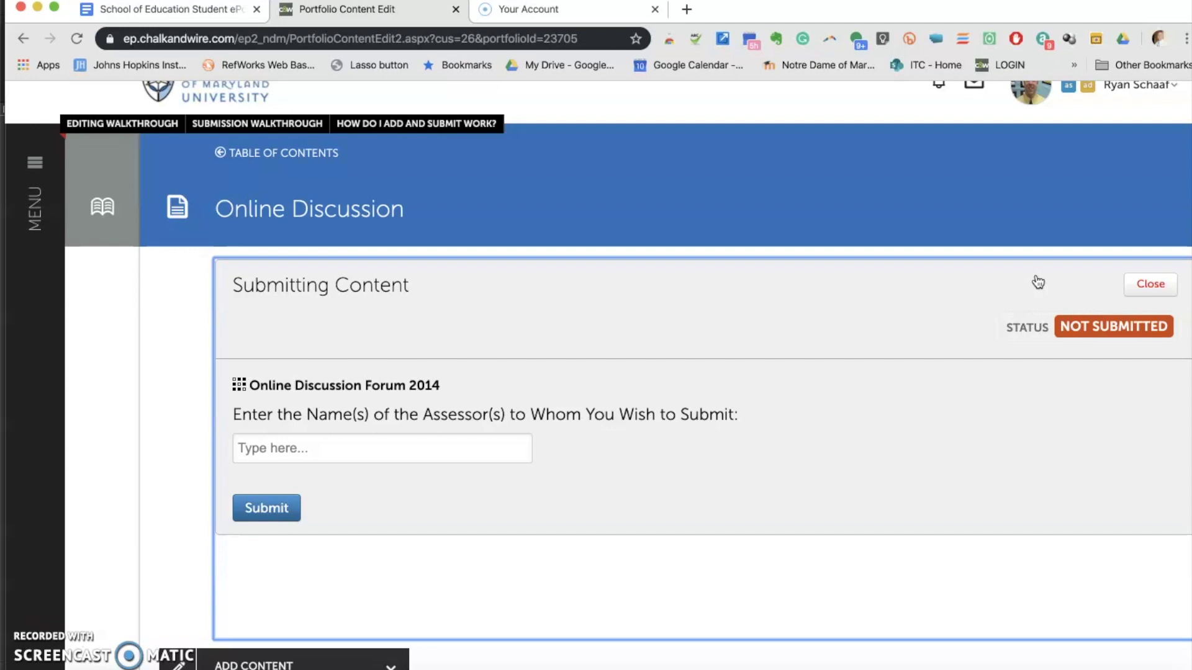
pyautogui.click(279, 450)
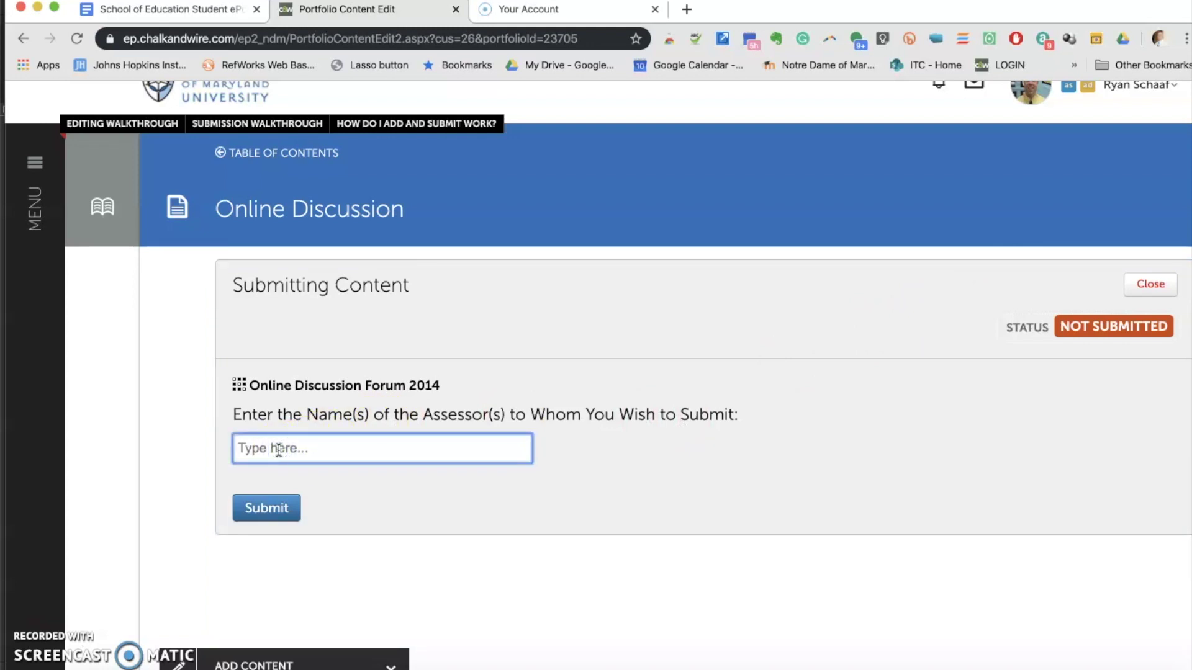
pyautogui.write('Schaaf')
pyautogui.click(282, 501)
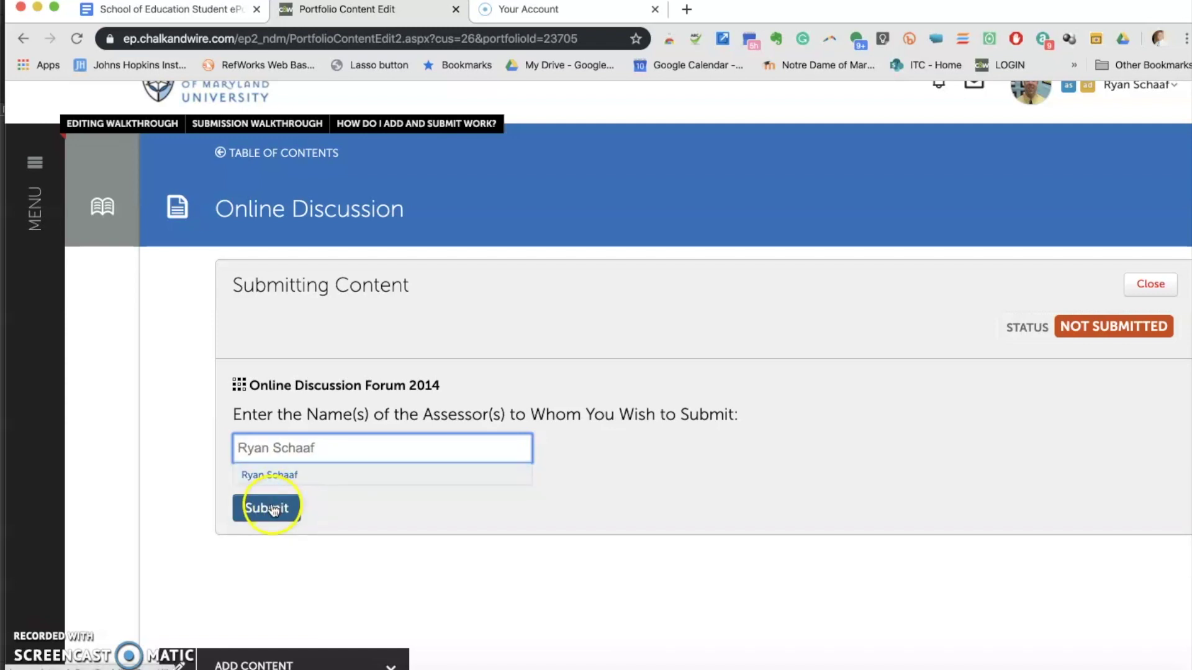
pyautogui.click(273, 508)
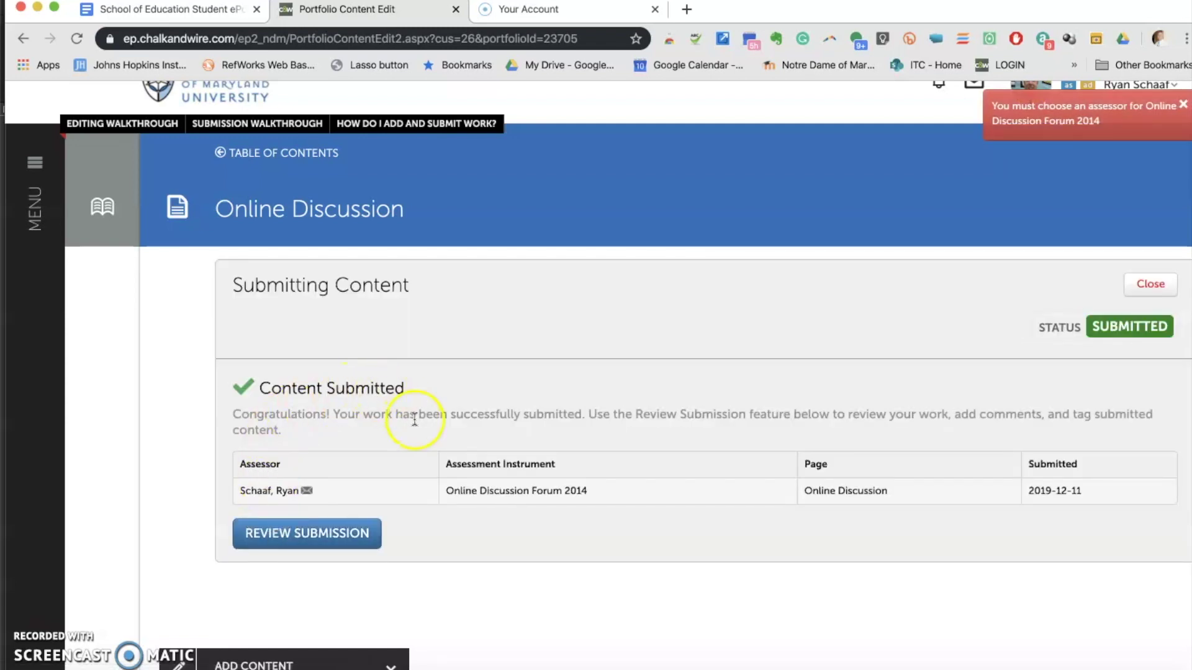
pyautogui.scroll(-1, 415, 420)
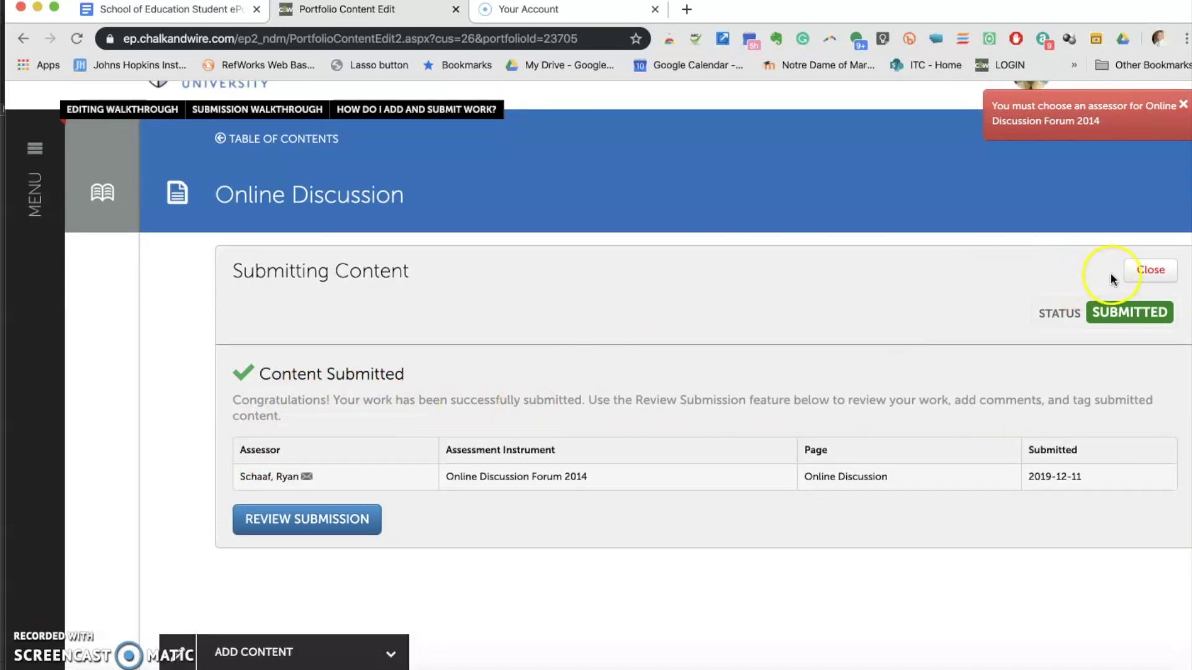
pyautogui.click(1141, 271)
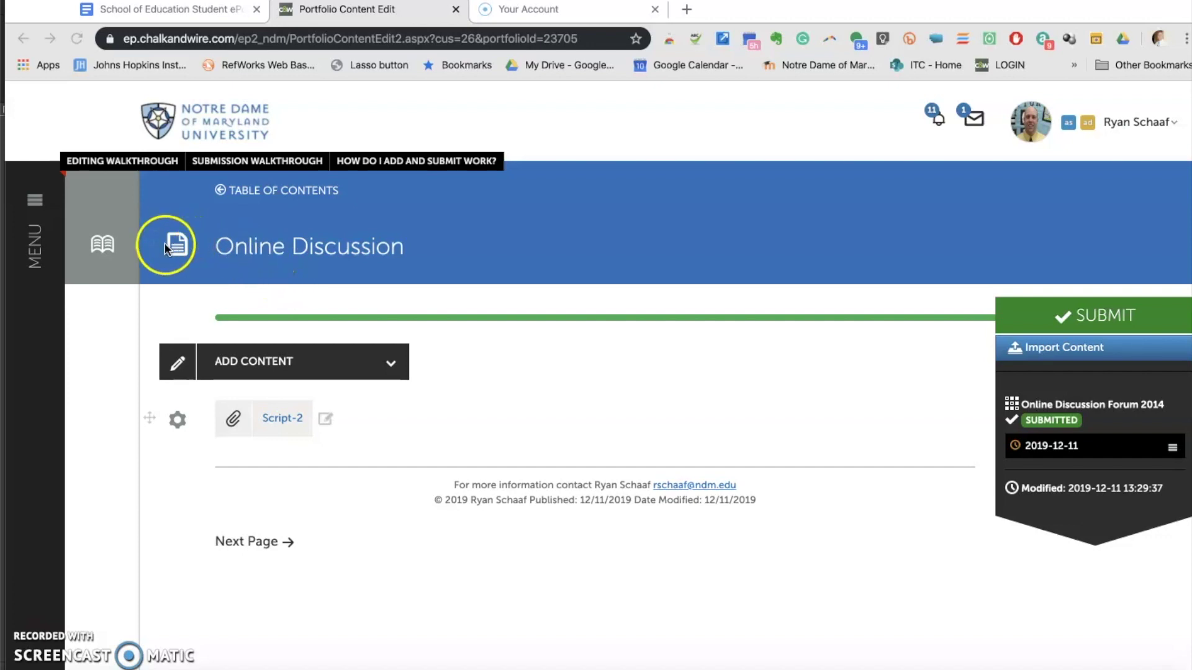
# Browse the Daffy Duck table of contents and expand the 'How will I be assessed?' section
pyautogui.click(103, 245)
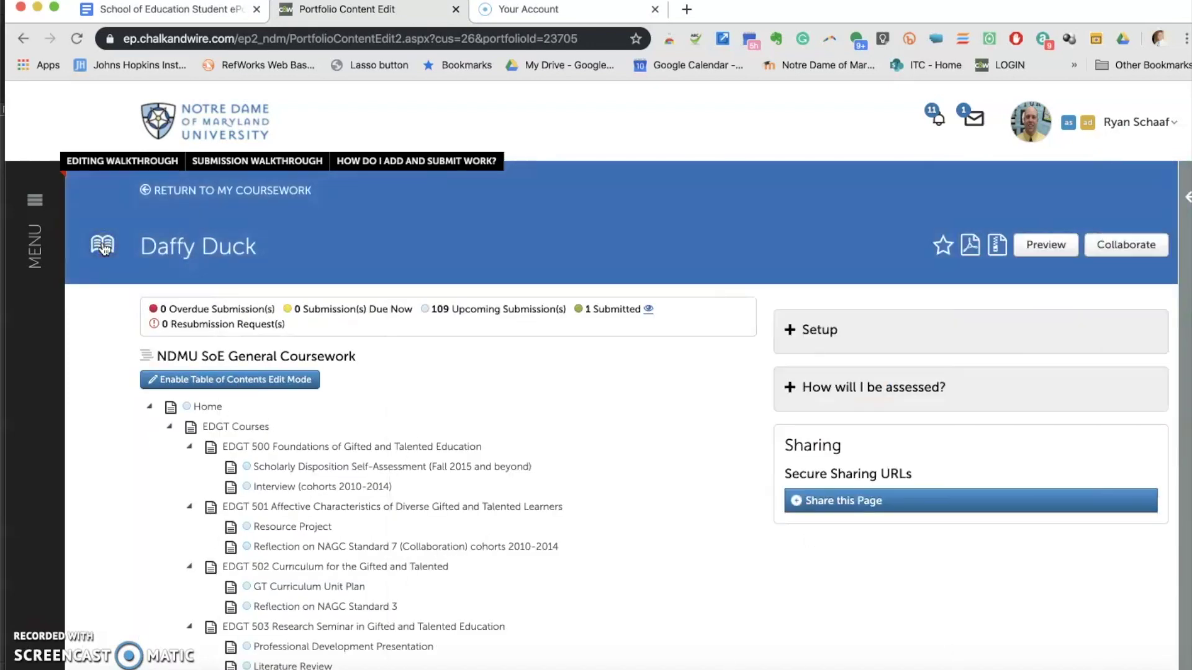
pyautogui.scroll(-3, 297, 422)
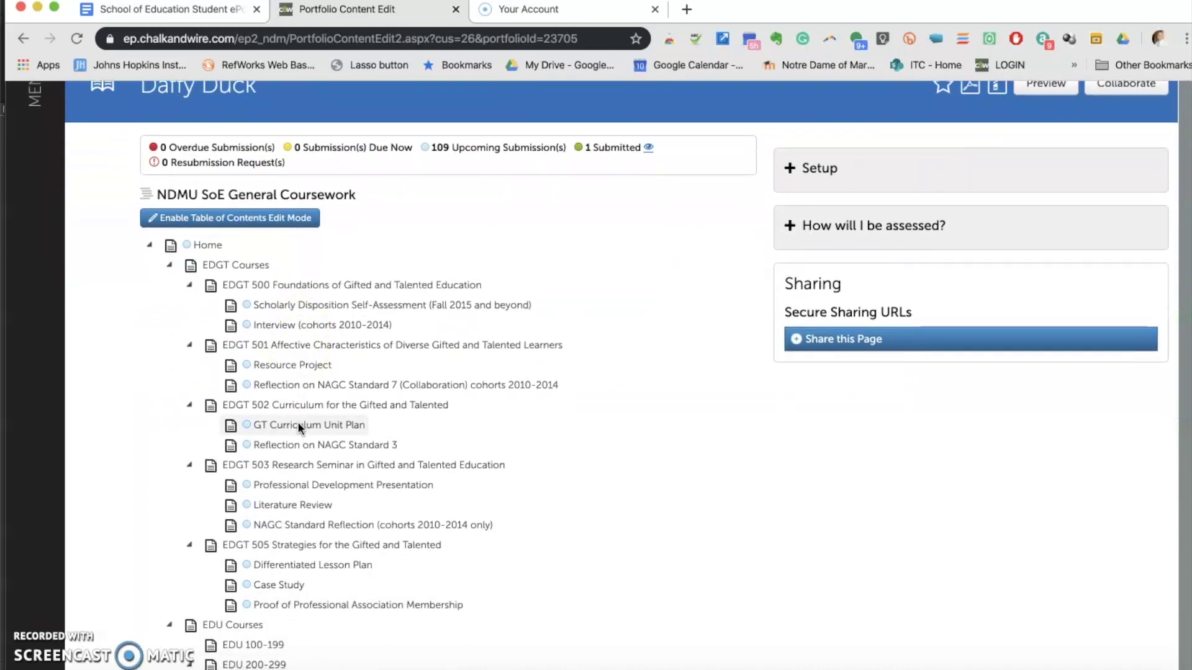
pyautogui.scroll(-2, 298, 427)
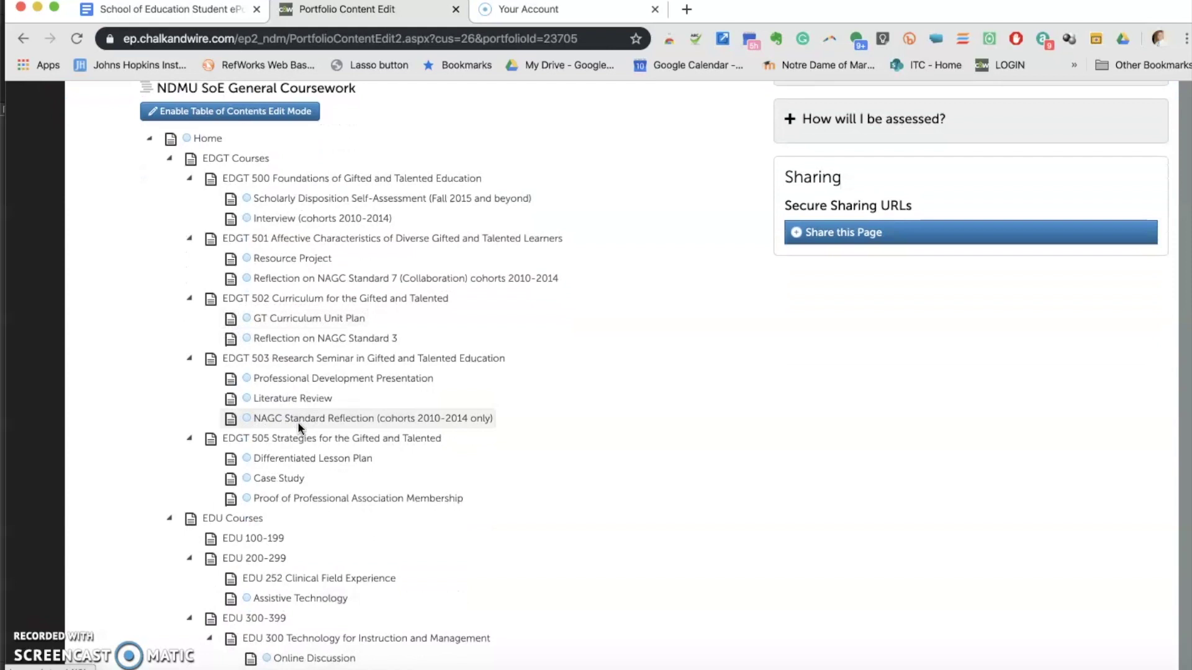
pyautogui.scroll(4, 55, 644)
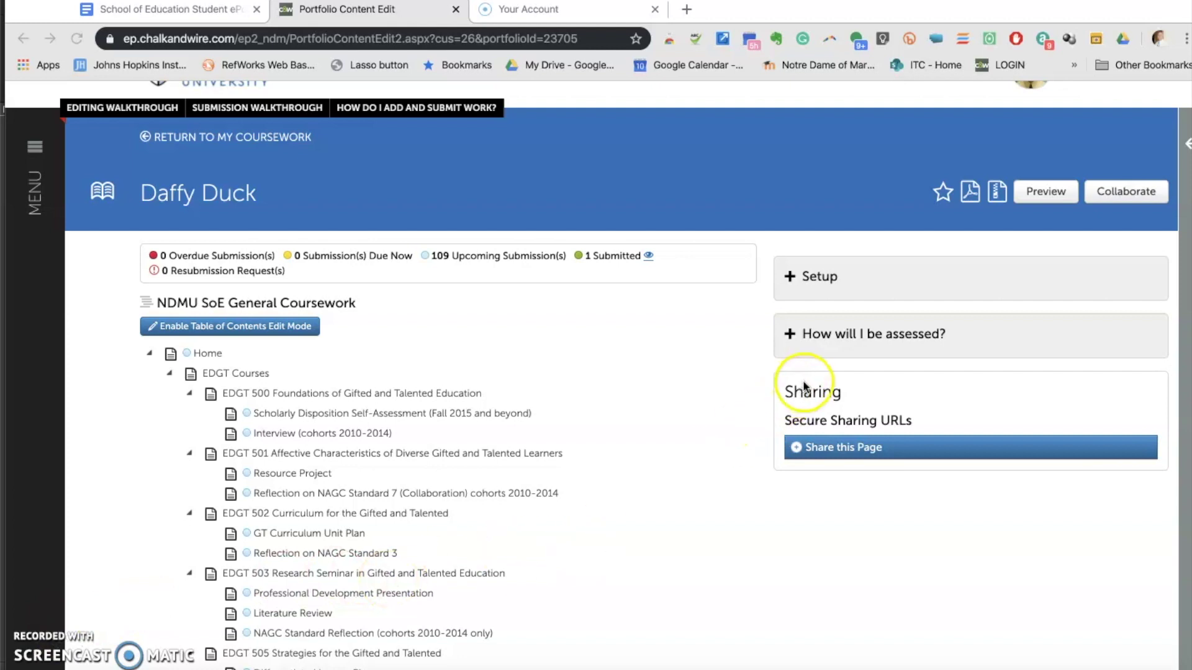
pyautogui.click(856, 336)
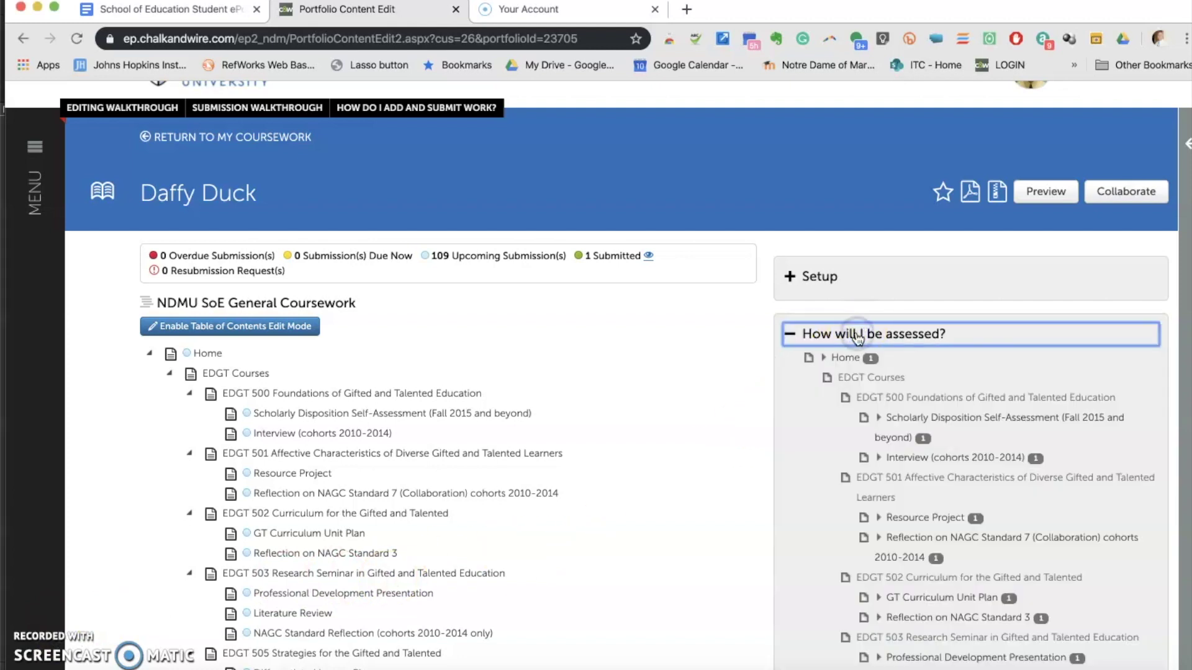
pyautogui.scroll(-1, 857, 336)
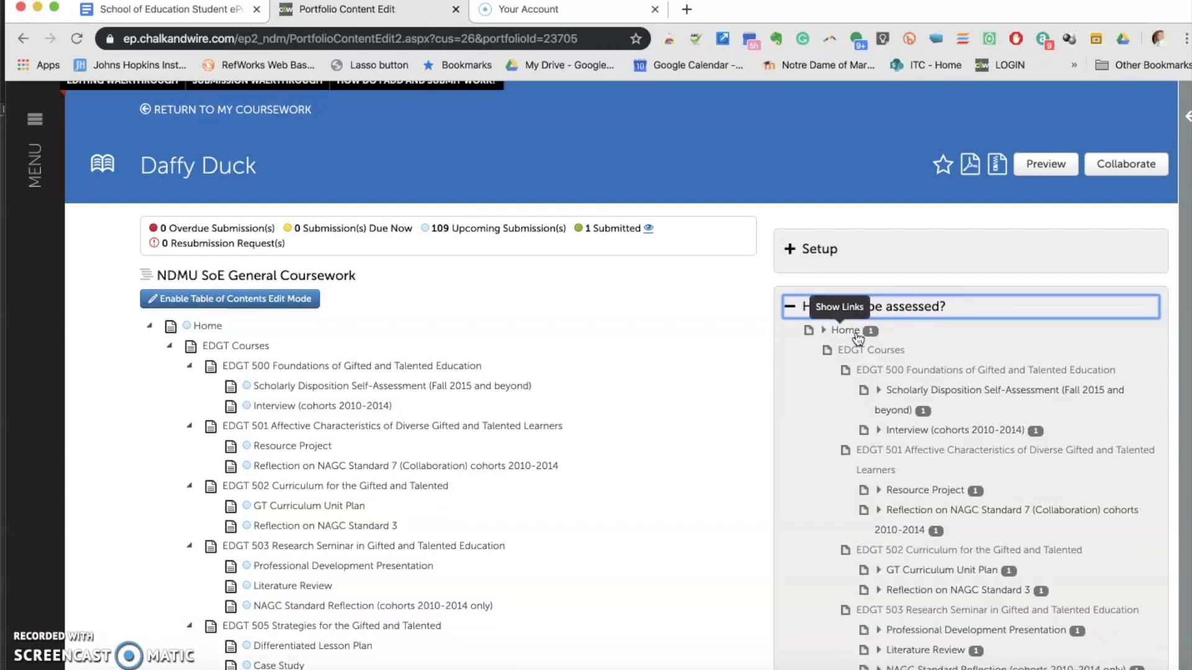
pyautogui.scroll(-1, 888, 382)
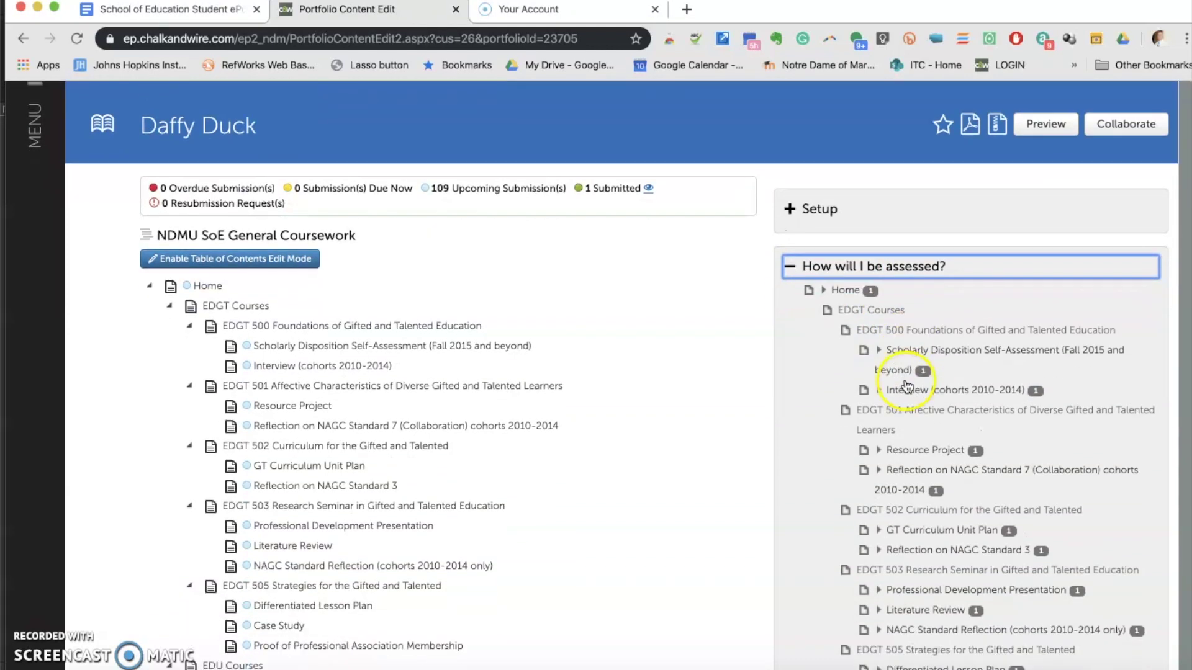
pyautogui.scroll(-8, 881, 400)
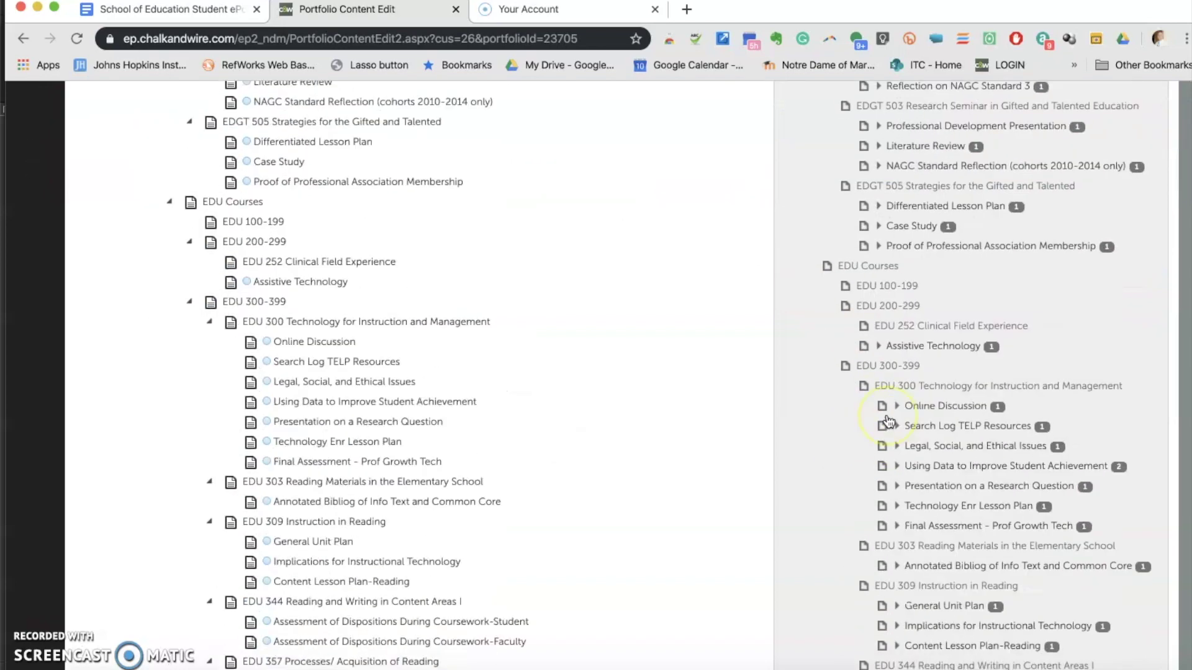
pyautogui.click(898, 414)
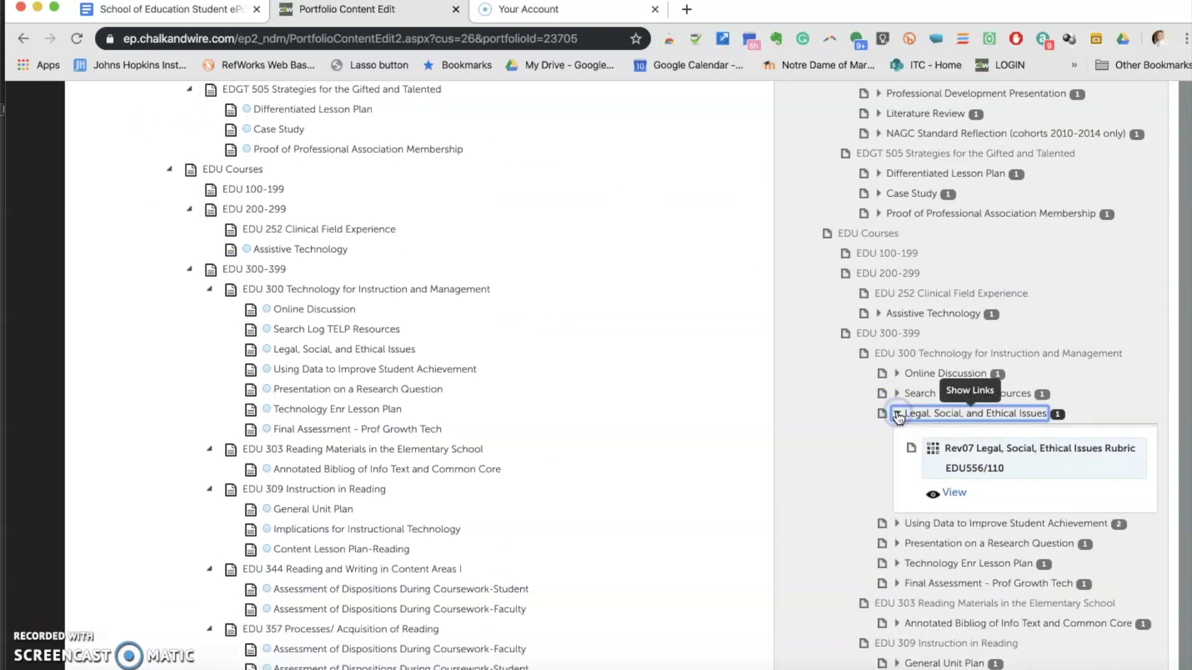
pyautogui.click(951, 495)
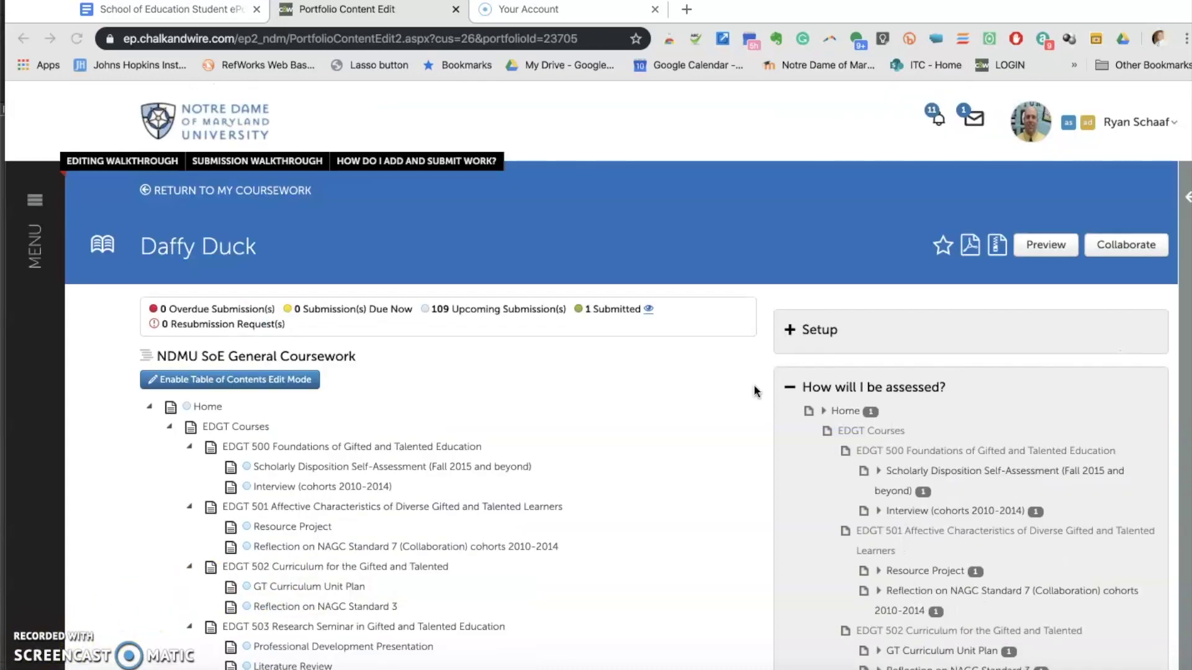
# Go to the My Coursework page through MENU > Work
pyautogui.click(34, 239)
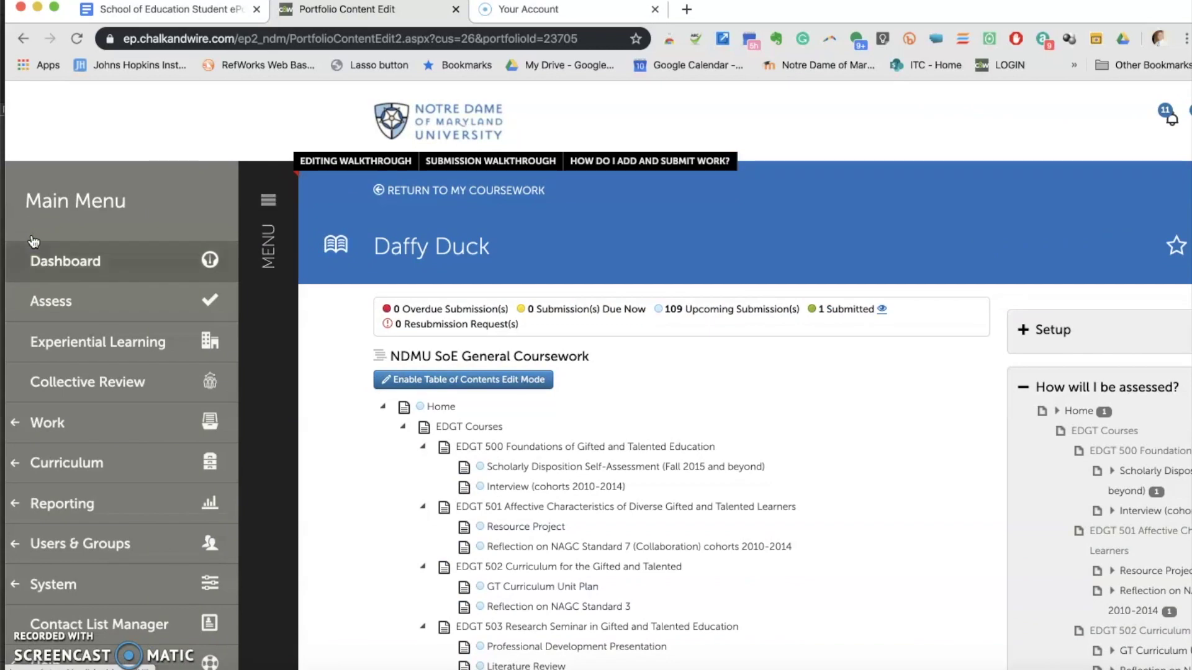
pyautogui.click(66, 419)
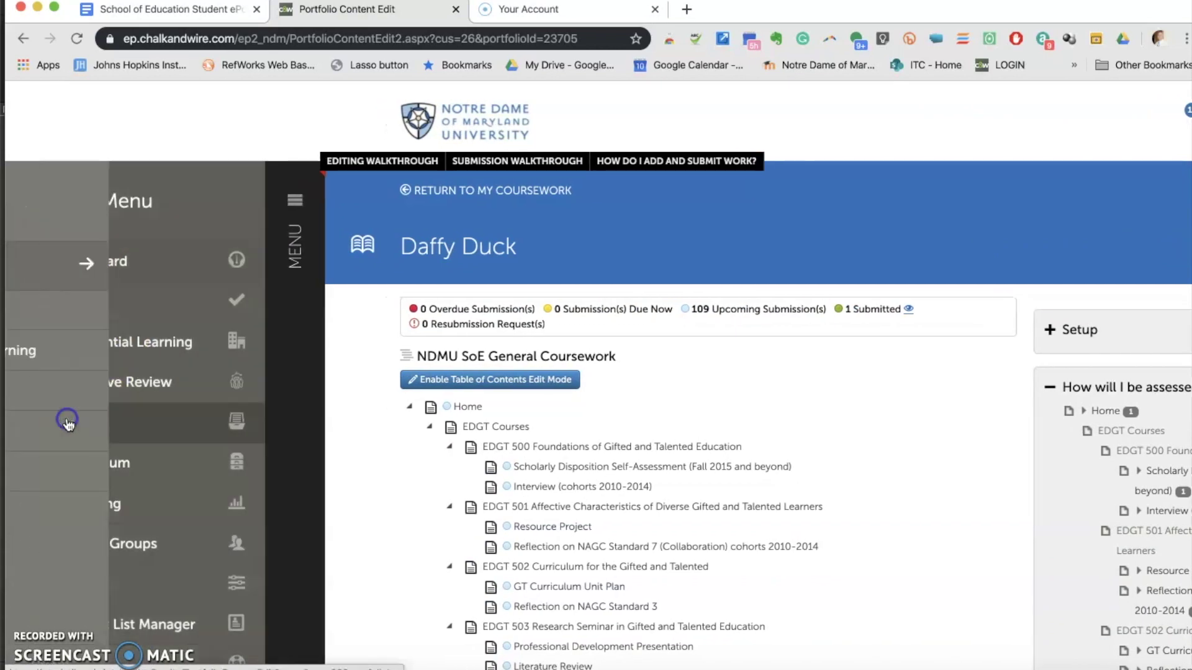
pyautogui.click(79, 310)
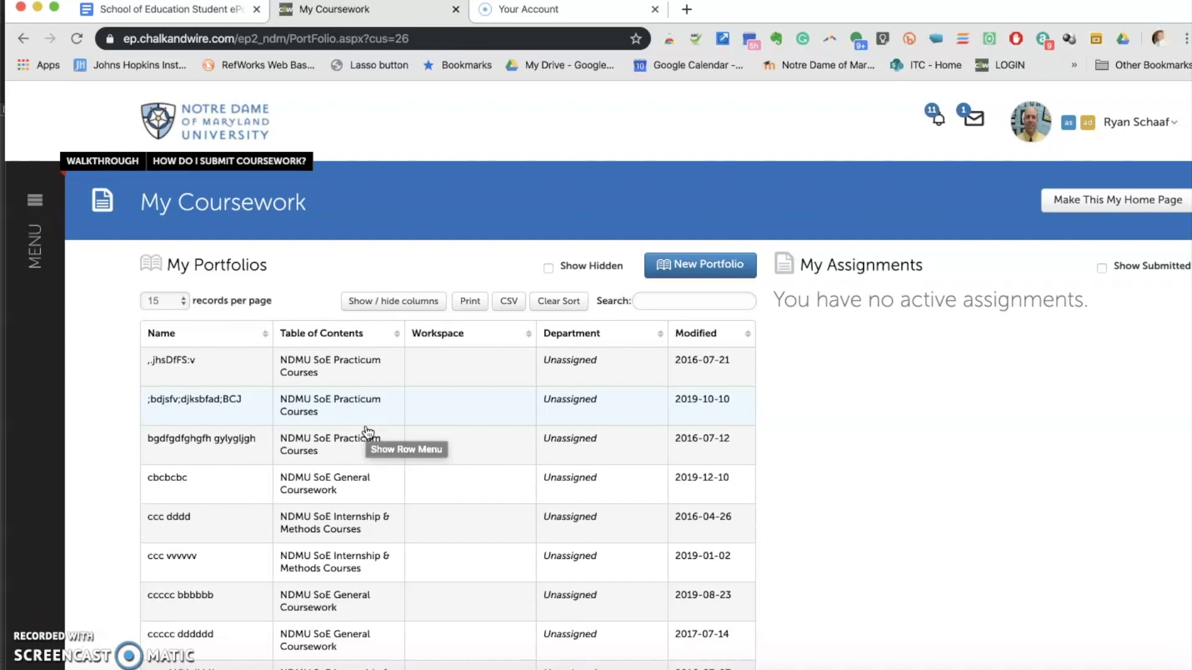
# Check the first portfolio's row options, close them, and begin a new portfolio
pyautogui.click(383, 375)
pyautogui.click(426, 324)
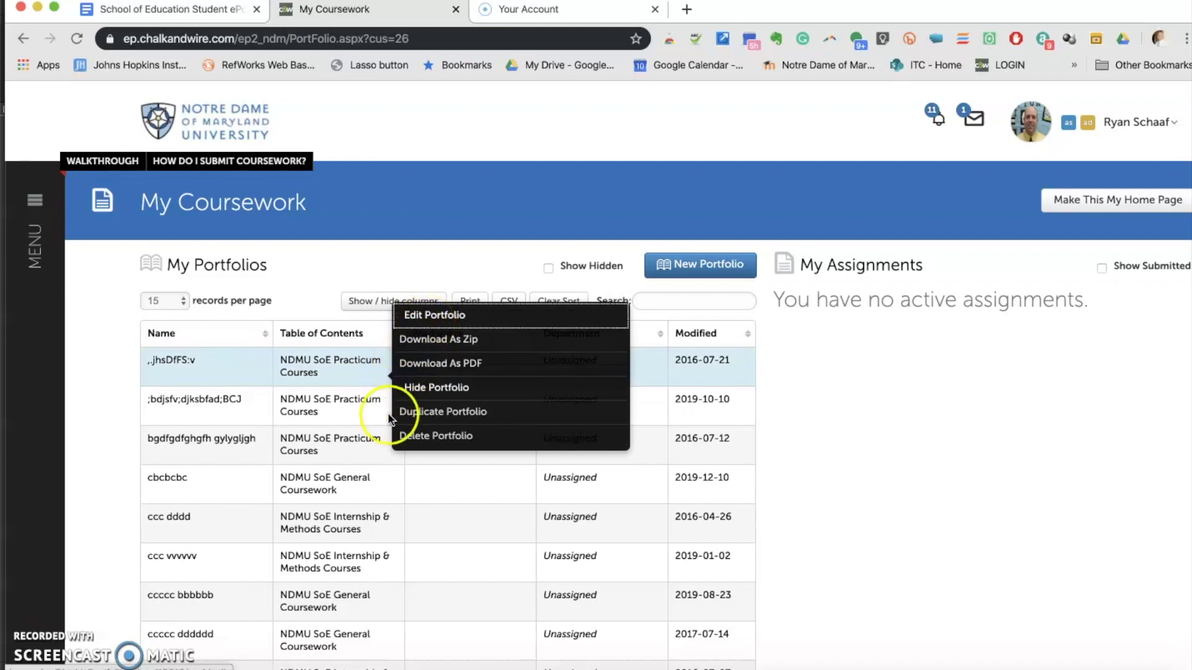
pyautogui.click(39, 659)
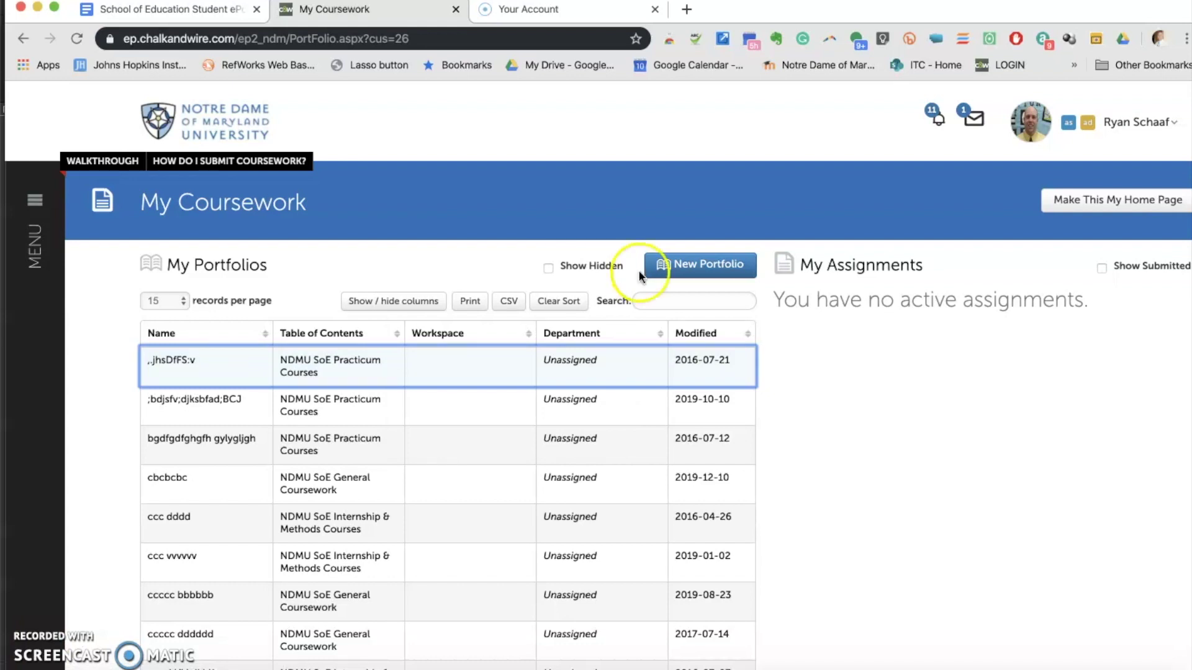
pyautogui.click(680, 266)
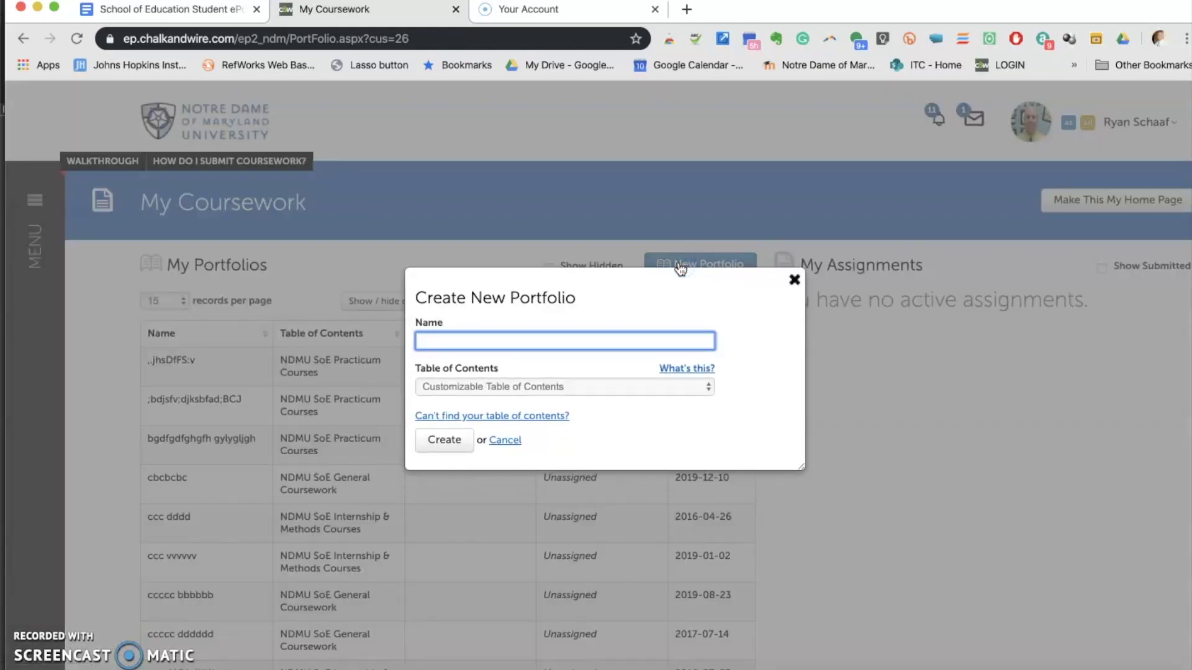
# Create portfolio 'Daffy Duck' using the NDMU SoE Internship & Methods Courses table of contents
pyautogui.click(552, 325)
pyautogui.write('Daffy Duck')
pyautogui.click(590, 359)
pyautogui.click(580, 385)
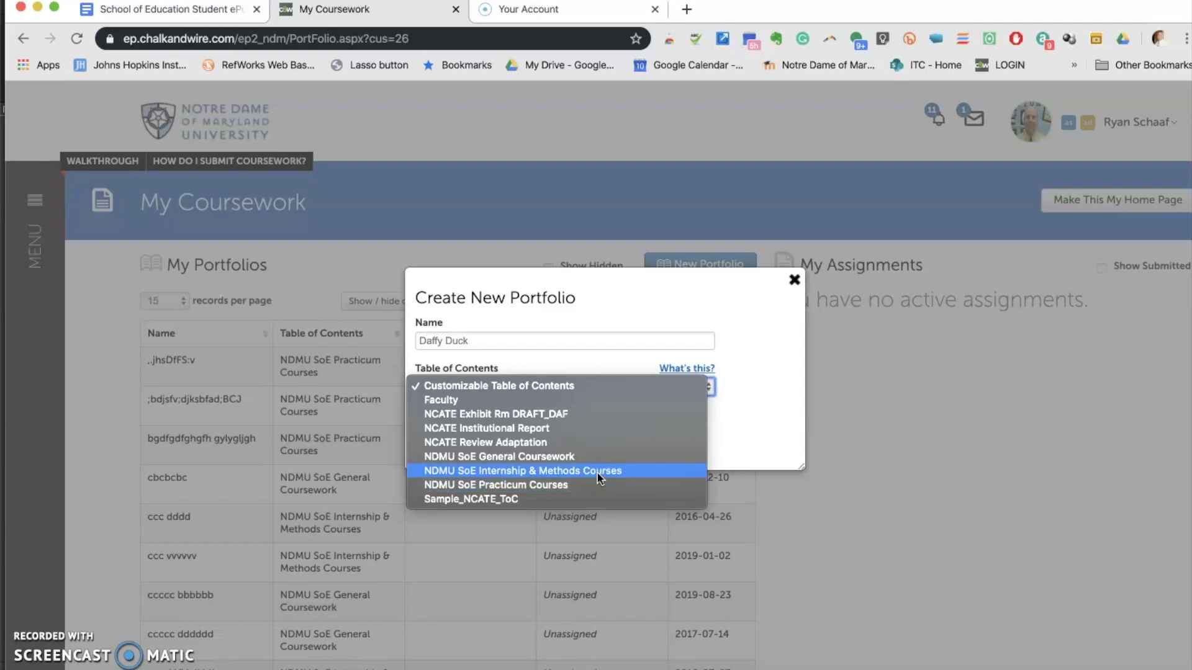
pyautogui.click(598, 477)
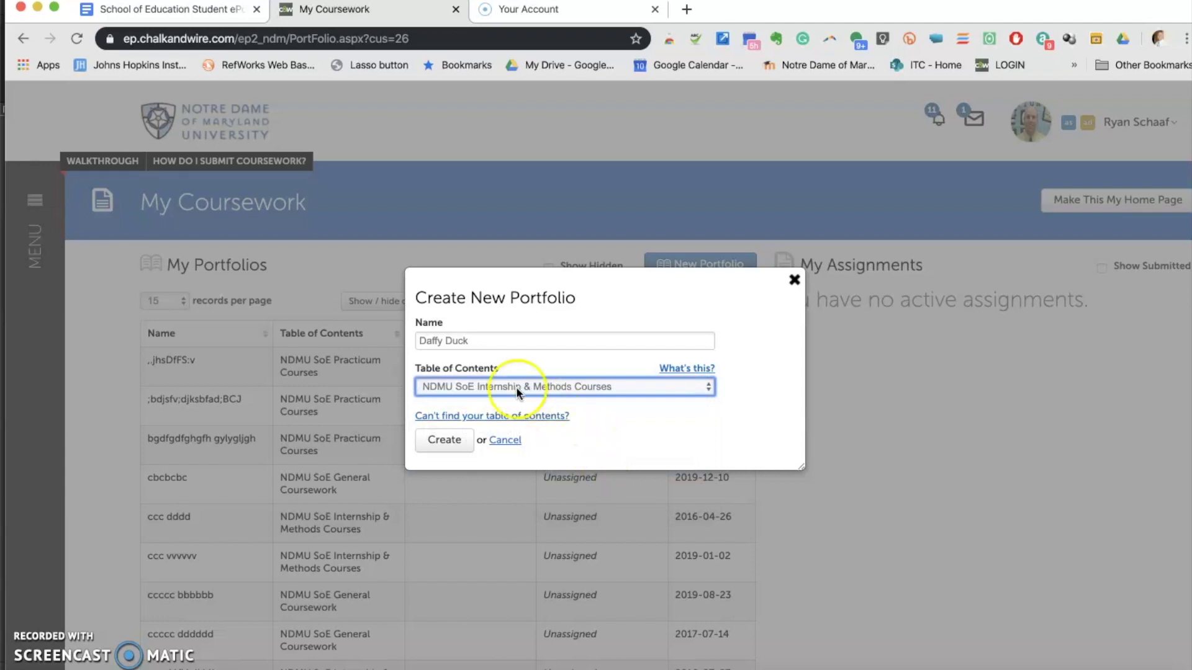
pyautogui.click(455, 439)
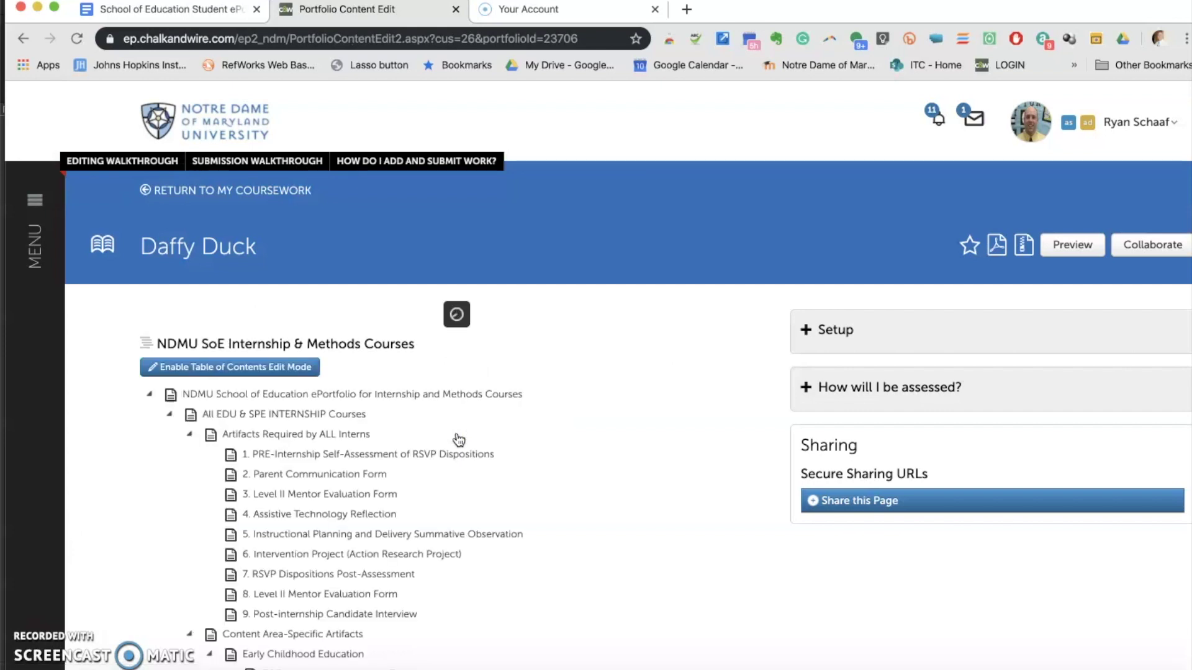
pyautogui.scroll(-3, 458, 440)
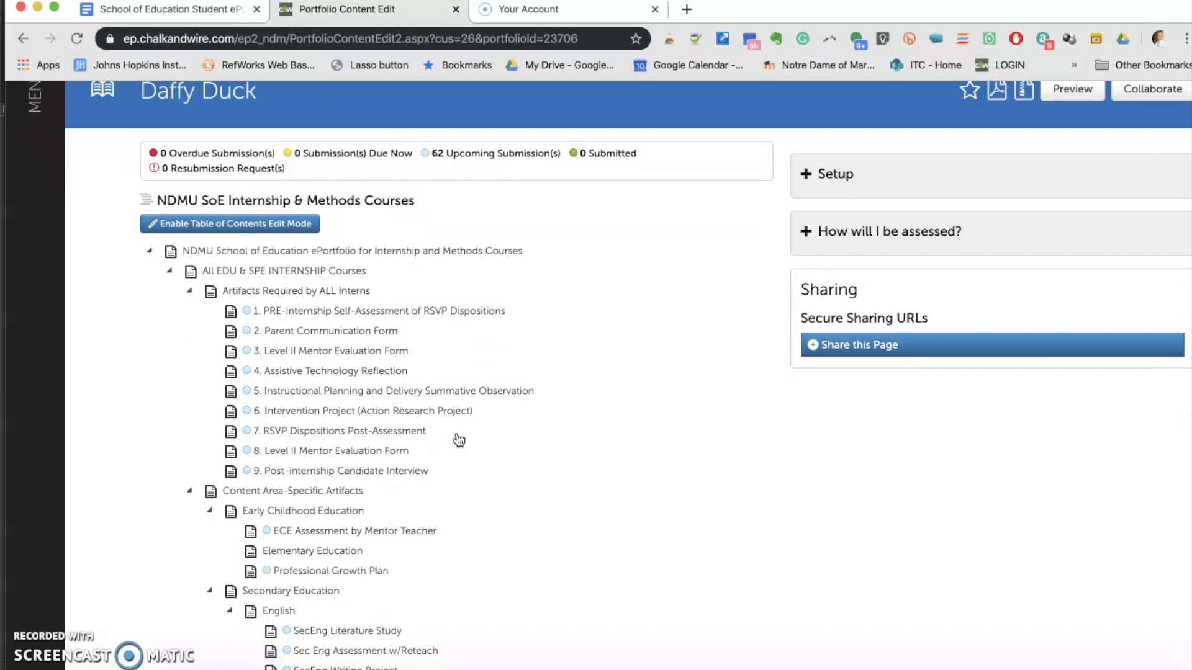
pyautogui.scroll(1, 459, 440)
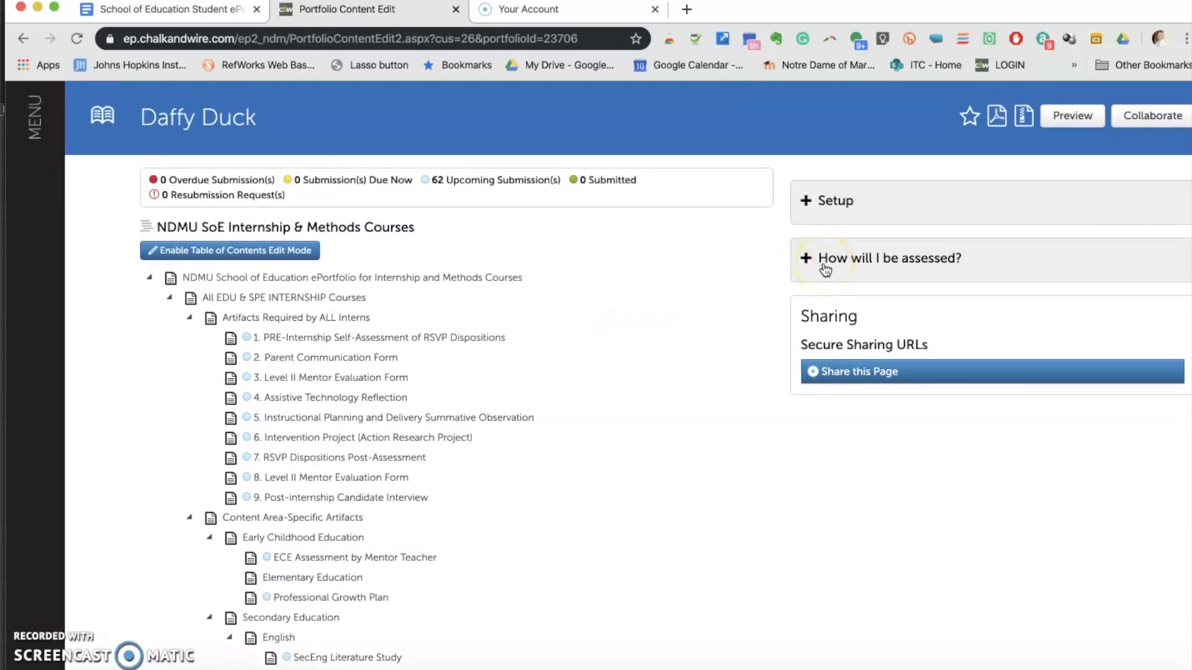
pyautogui.scroll(-7, 675, 329)
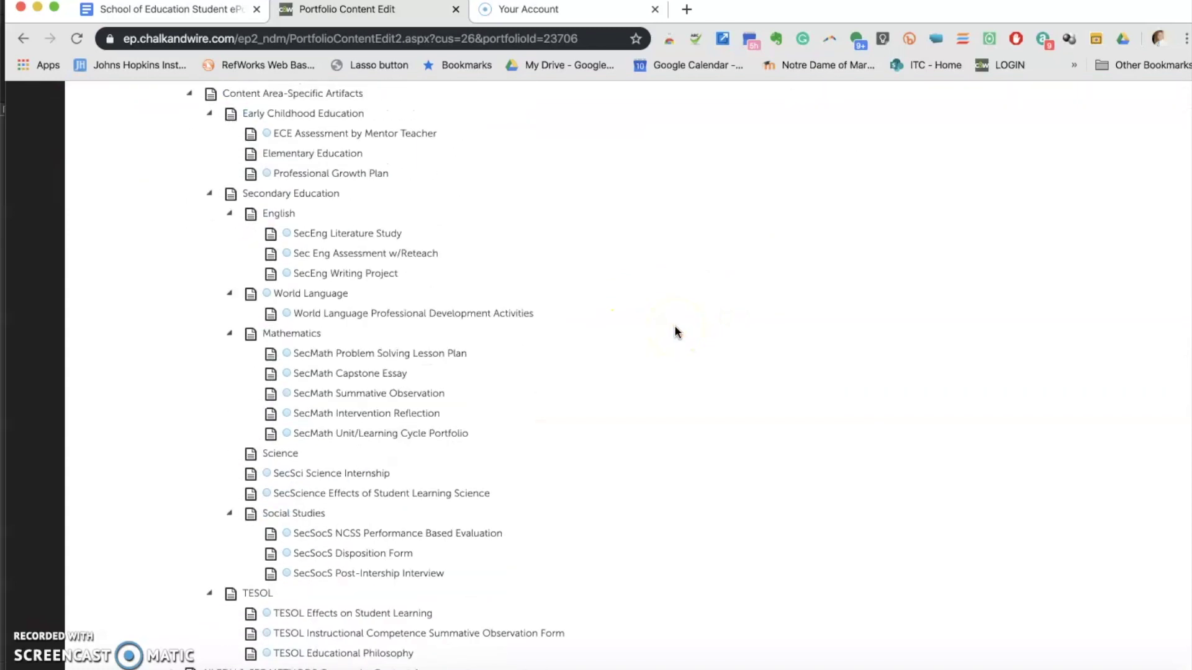
pyautogui.scroll(-4, 675, 329)
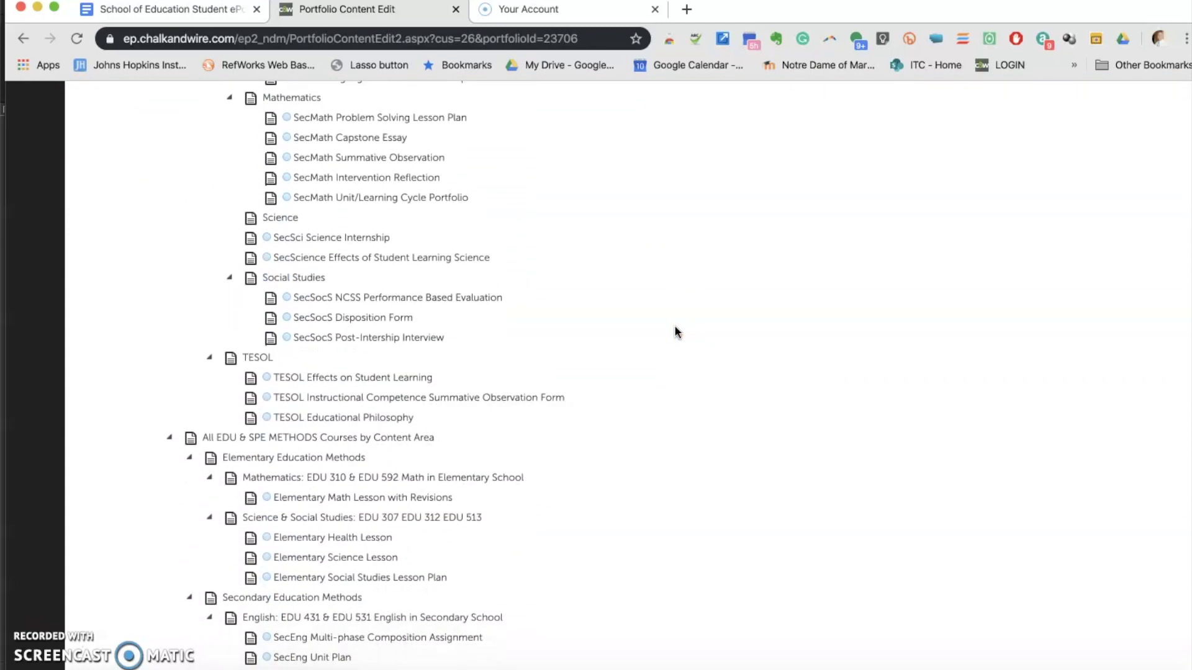
pyautogui.scroll(-5, 675, 329)
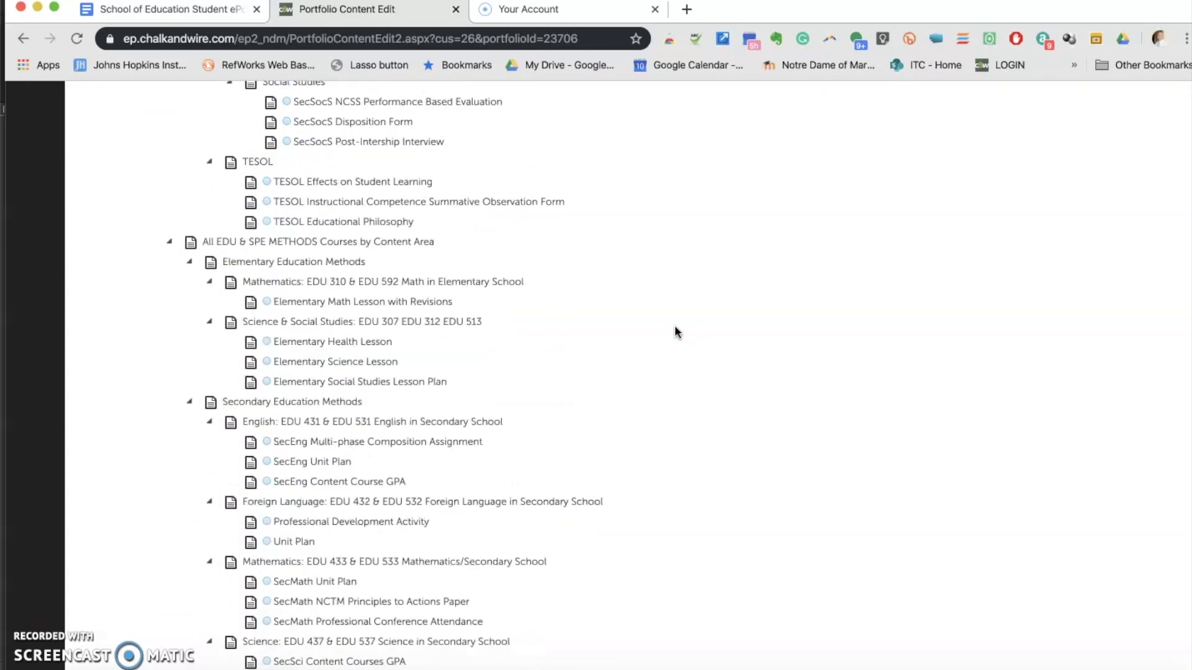
pyautogui.scroll(-1, 675, 330)
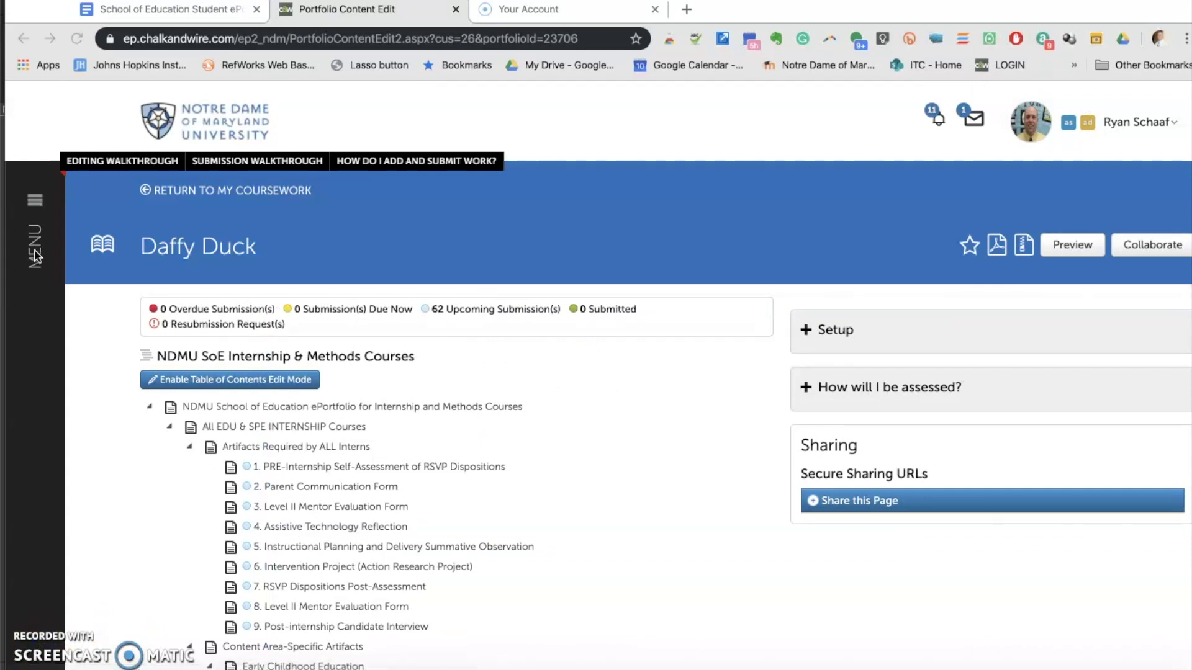
# Open Reporting > My Results and scroll through the 10 submitted, 8 assessed items
pyautogui.click(35, 254)
pyautogui.click(35, 254)
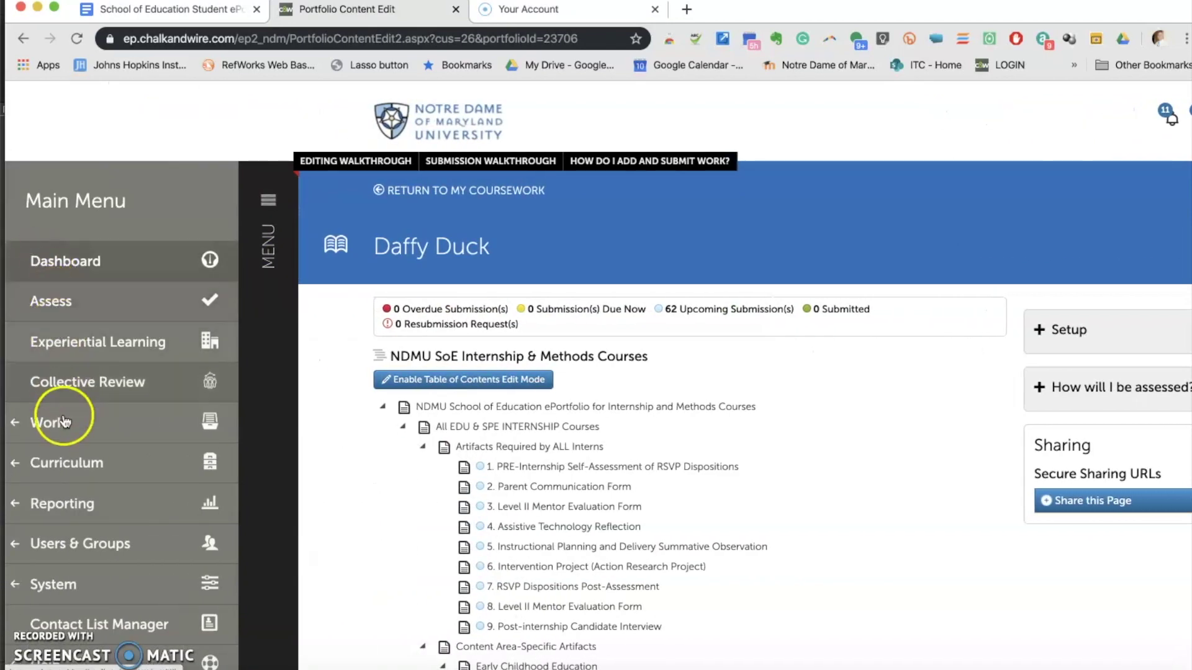
pyautogui.click(54, 502)
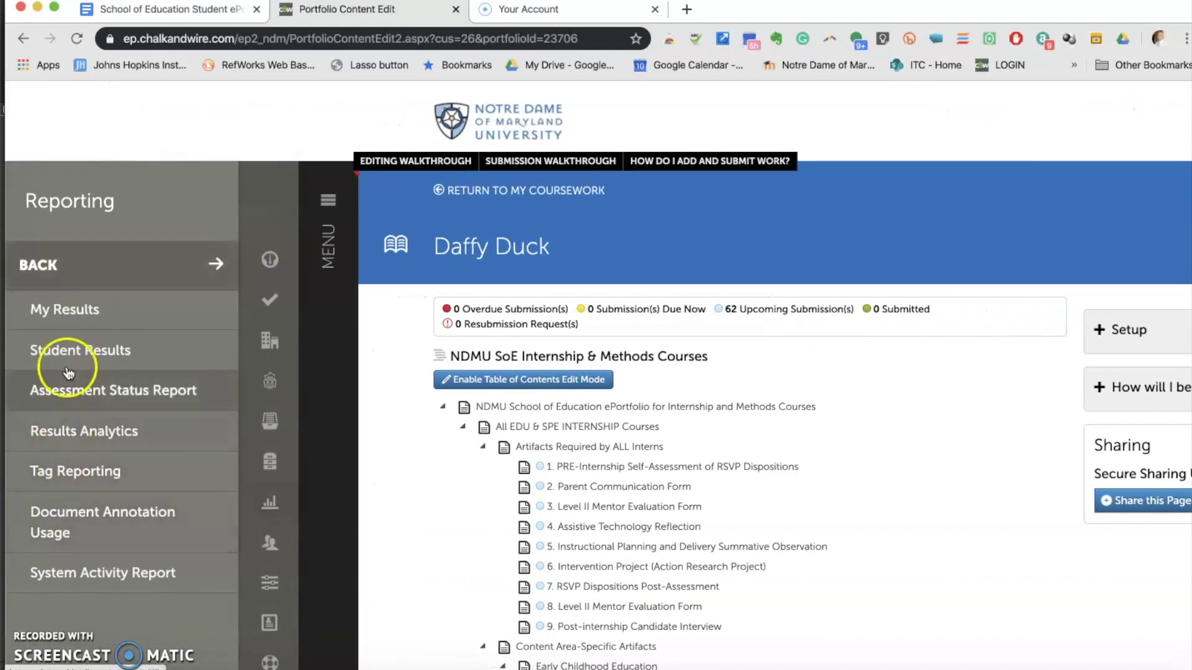
pyautogui.click(66, 313)
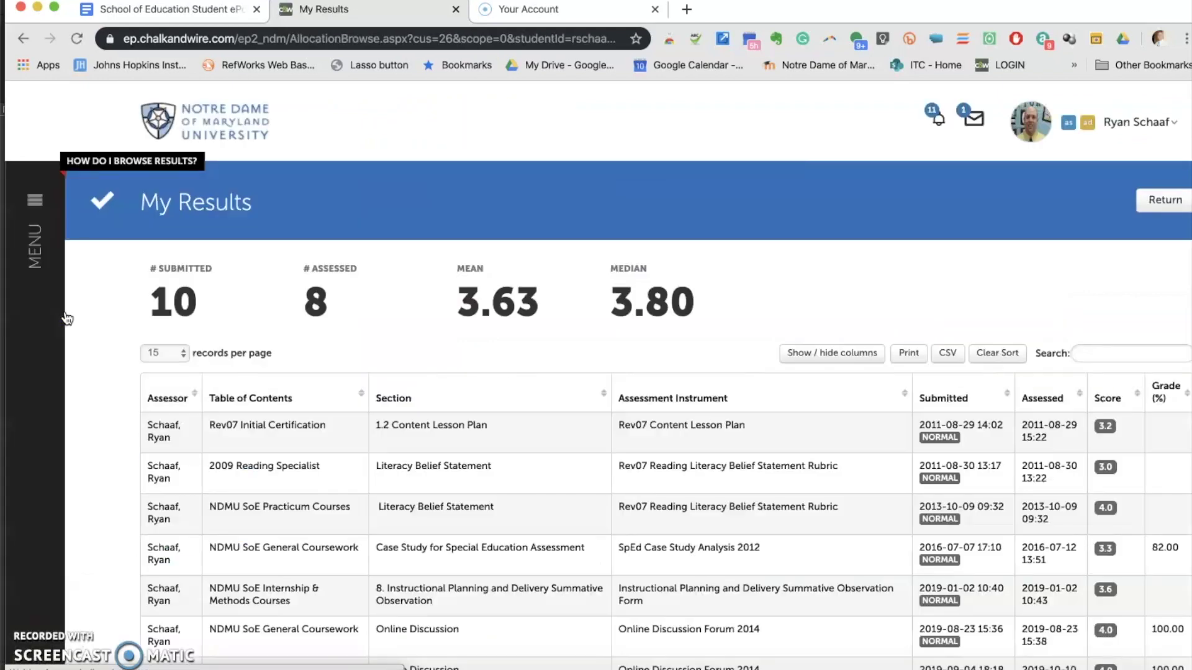
pyautogui.scroll(-2, 247, 391)
pyautogui.scroll(-3, 245, 391)
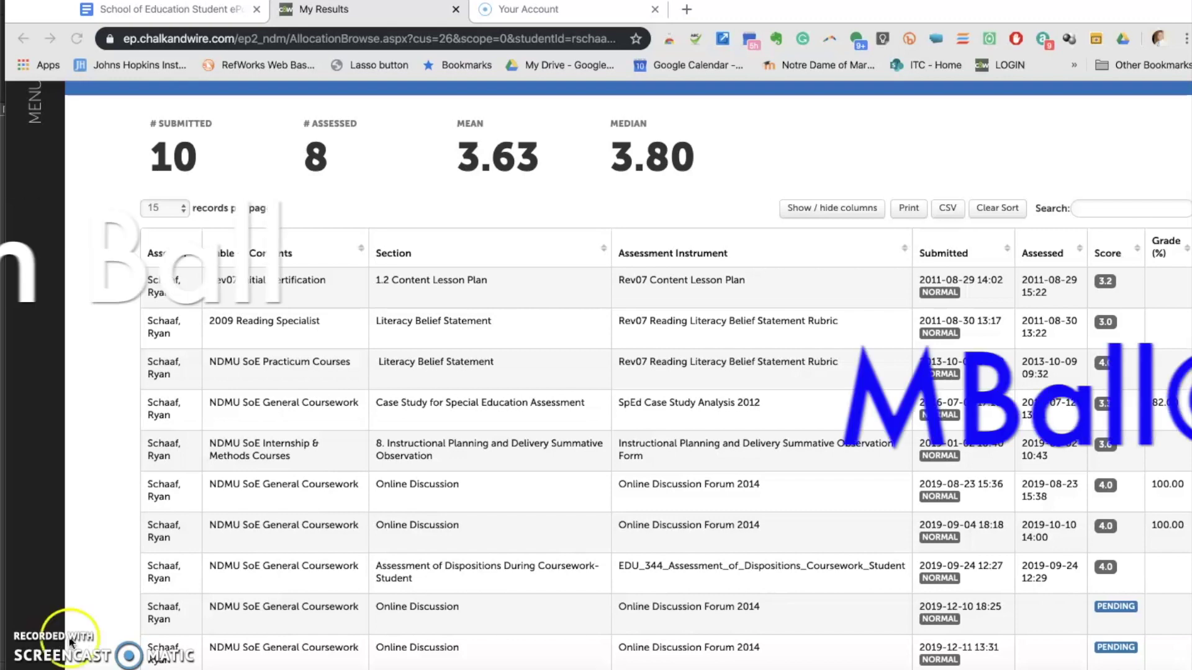
pyautogui.scroll(-4, 597, 560)
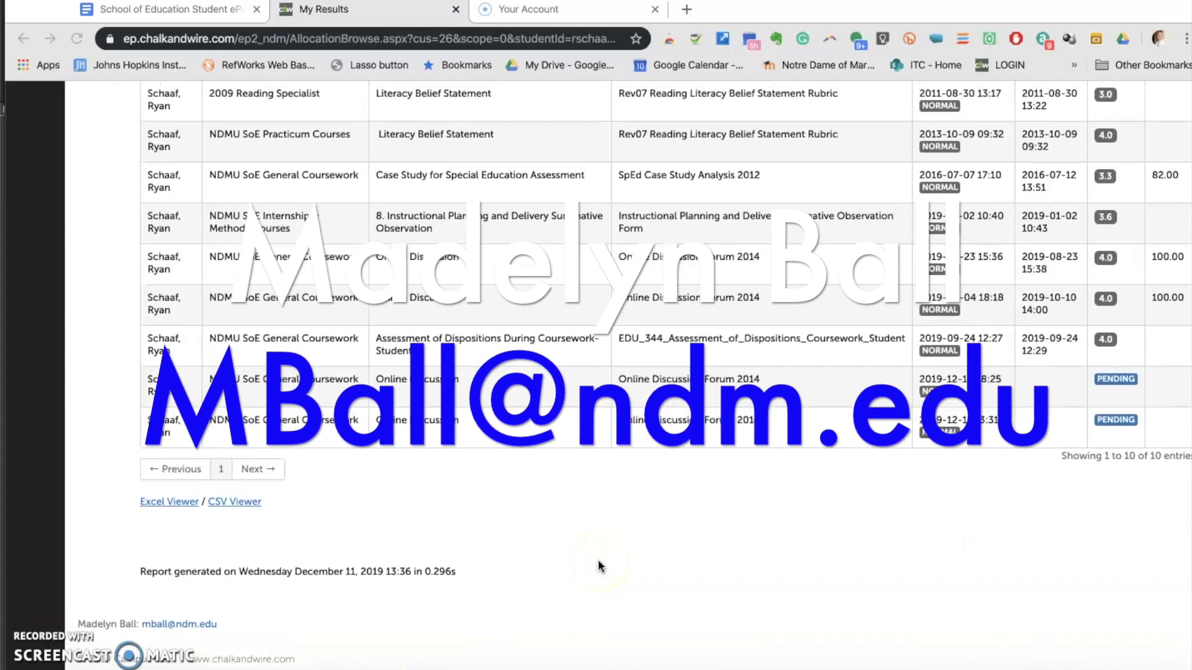